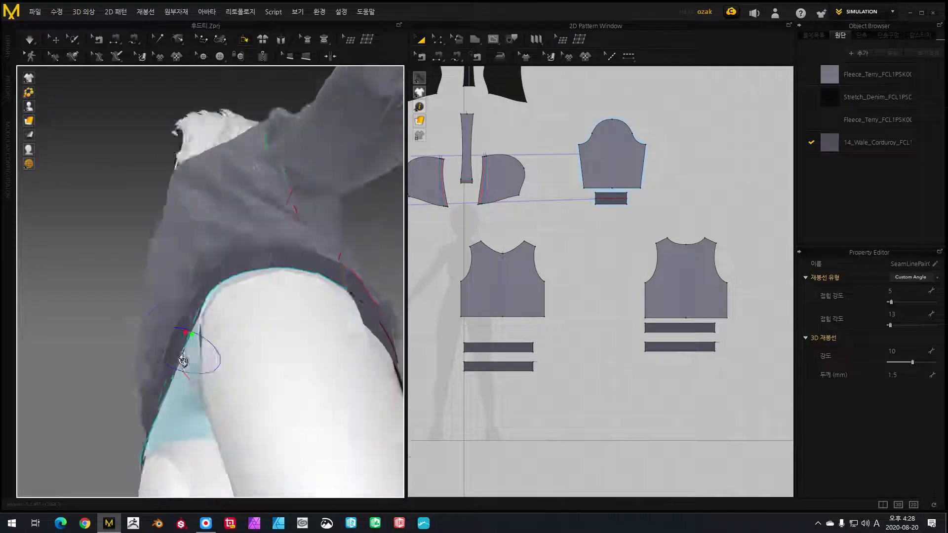
pyautogui.moveTo(184, 314); pyautogui.dragTo(282, 216, button='right')
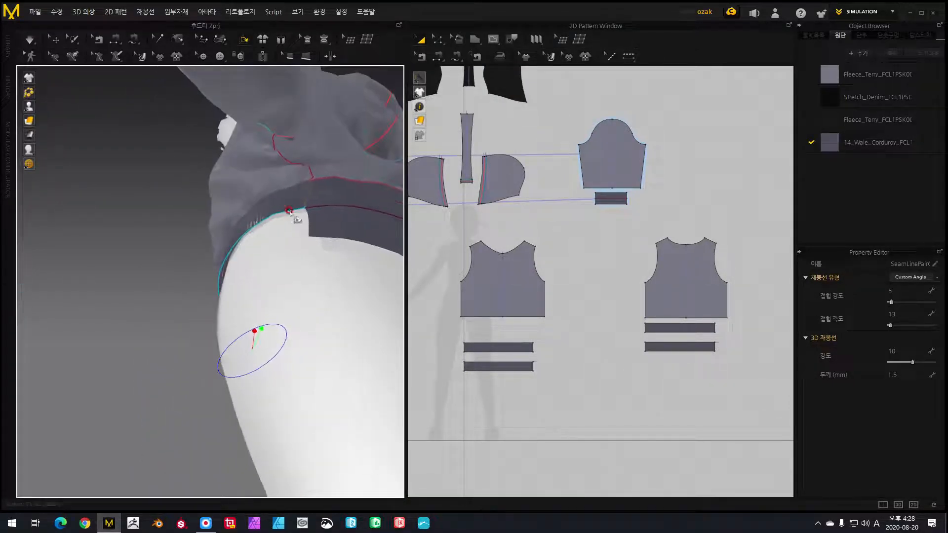
pyautogui.moveTo(124, 246); pyautogui.dragTo(158, 306, button='right')
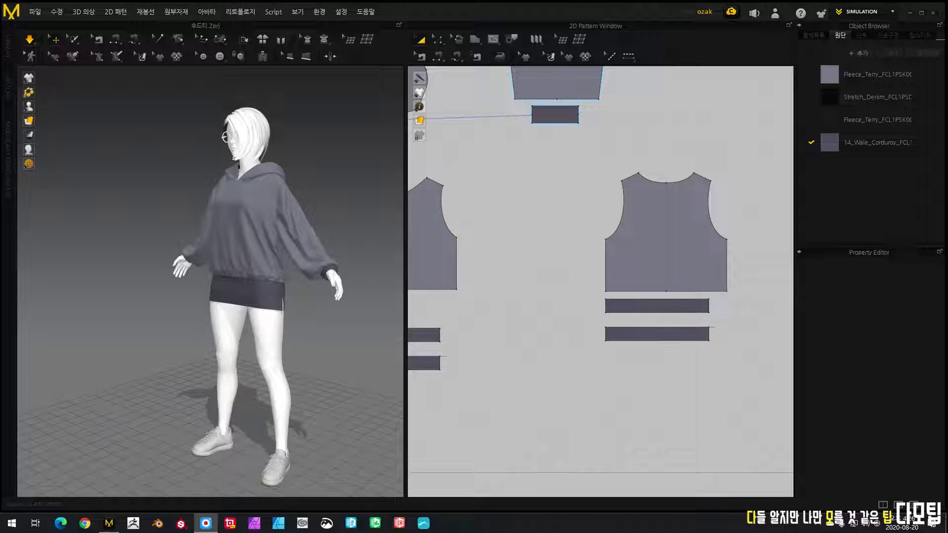
# Step: Examine the upper and lower hem bands of the front and back bodice by selecting each pattern piece in turn
pyautogui.scroll(-2, 309, 326)
pyautogui.scroll(3, 310, 329)
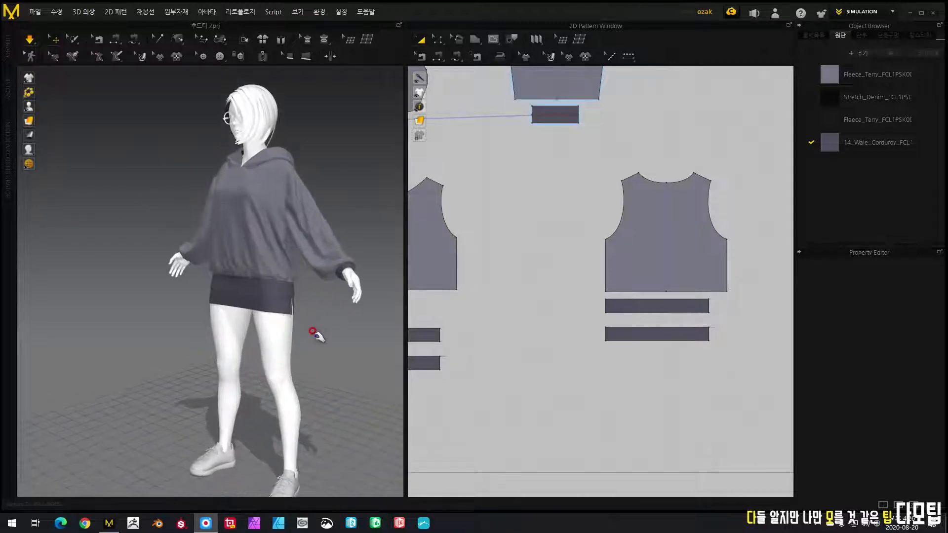
pyautogui.moveTo(314, 337); pyautogui.dragTo(287, 327, button='middle')
pyautogui.scroll(4, 289, 329)
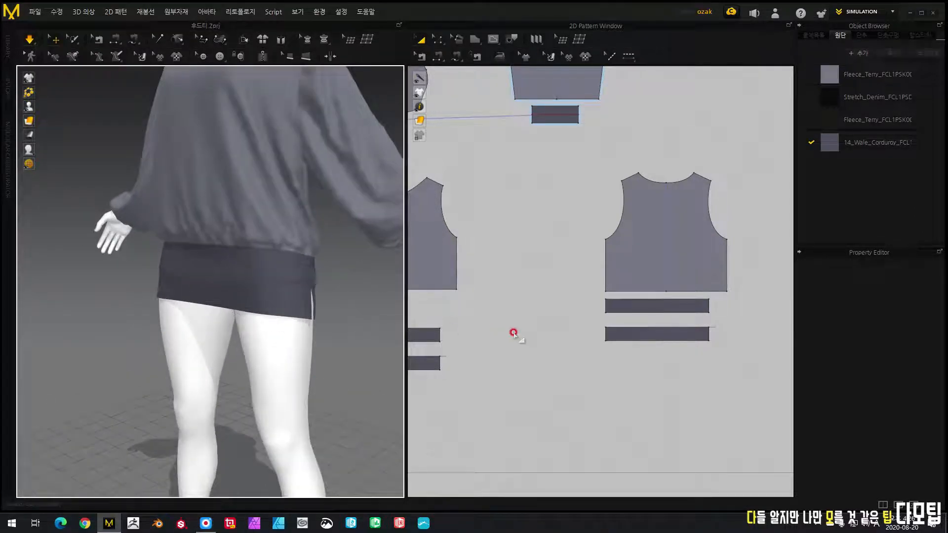
pyautogui.scroll(-4, 603, 313)
pyautogui.click(517, 344)
pyautogui.click(517, 344)
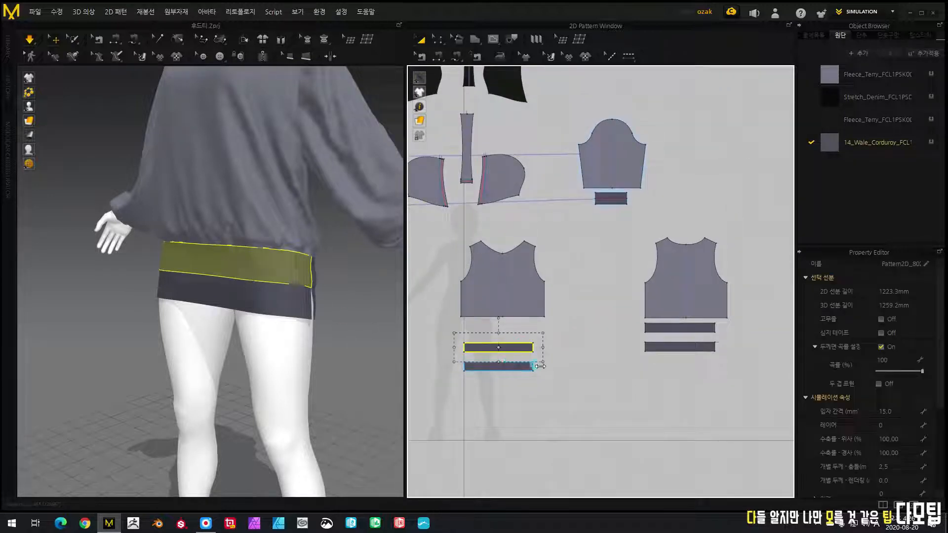
pyautogui.click(516, 368)
pyautogui.click(686, 346)
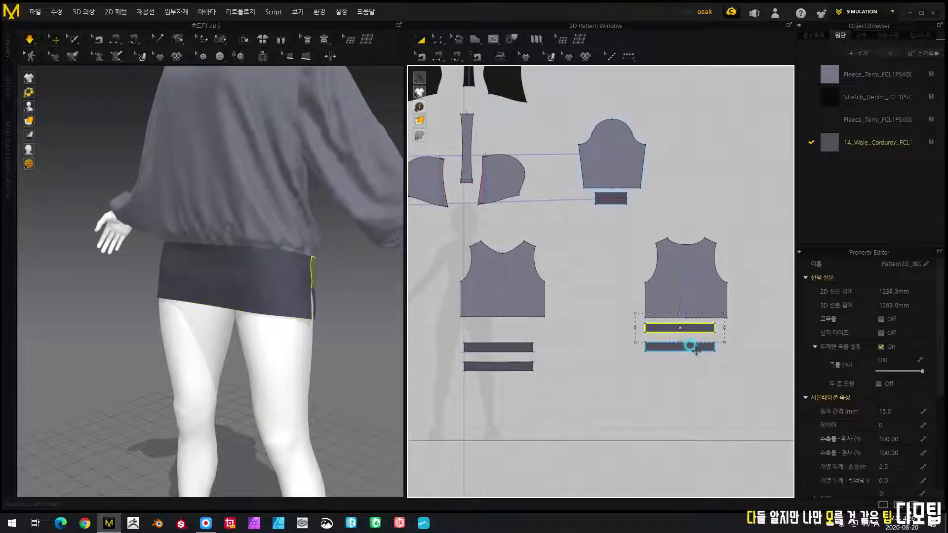
pyautogui.click(494, 348)
pyautogui.click(680, 327)
pyautogui.click(495, 367)
pyautogui.click(695, 345)
# Step: Inspect the hem at the avatar's side and compare how the upper and lower front bands hang
pyautogui.moveTo(351, 380)
pyautogui.mouseDown(button='right')
pyautogui.moveTo(307, 370)
pyautogui.moveTo(344, 376)
pyautogui.mouseUp(button='right')
pyautogui.scroll(3, 345, 380)
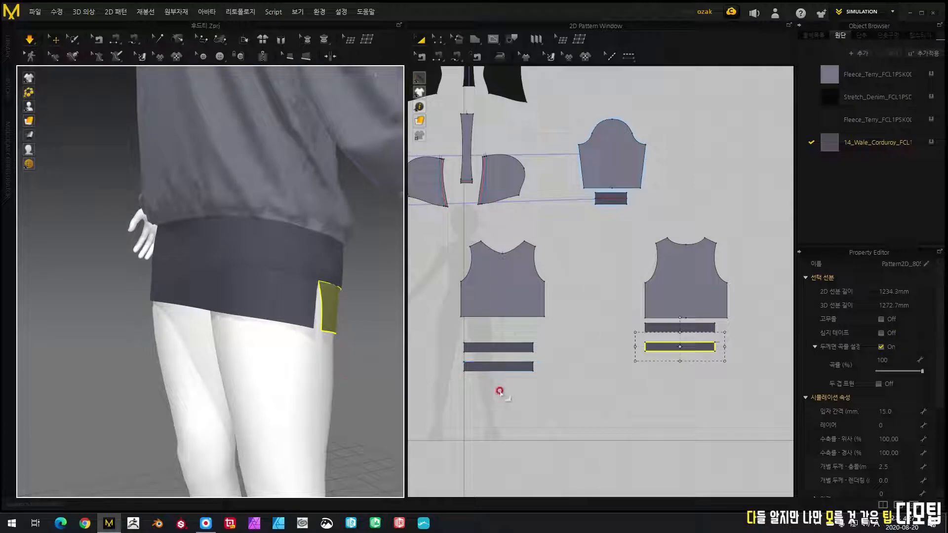
pyautogui.click(485, 347)
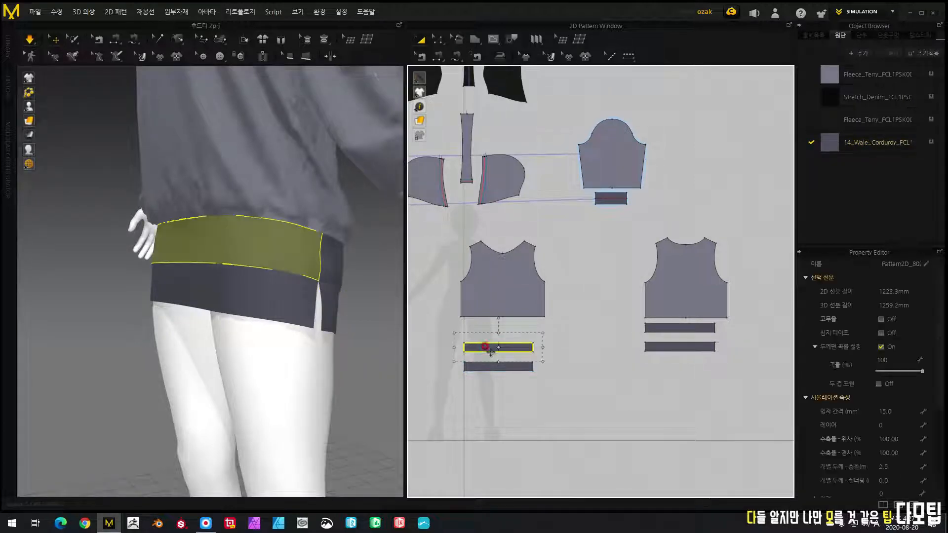
pyautogui.scroll(3, 345, 360)
pyautogui.moveTo(374, 317); pyautogui.dragTo(350, 310, button='right')
pyautogui.click(303, 336)
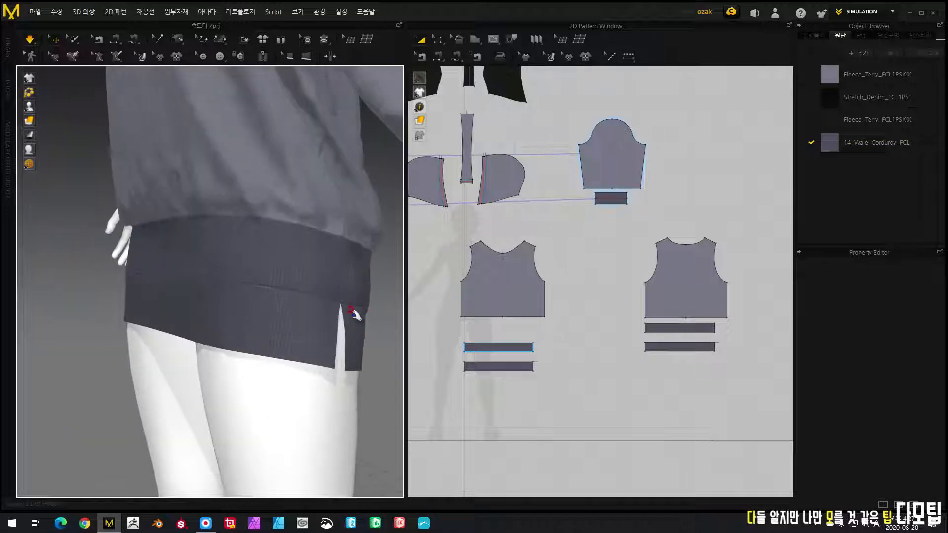
pyautogui.click(249, 311)
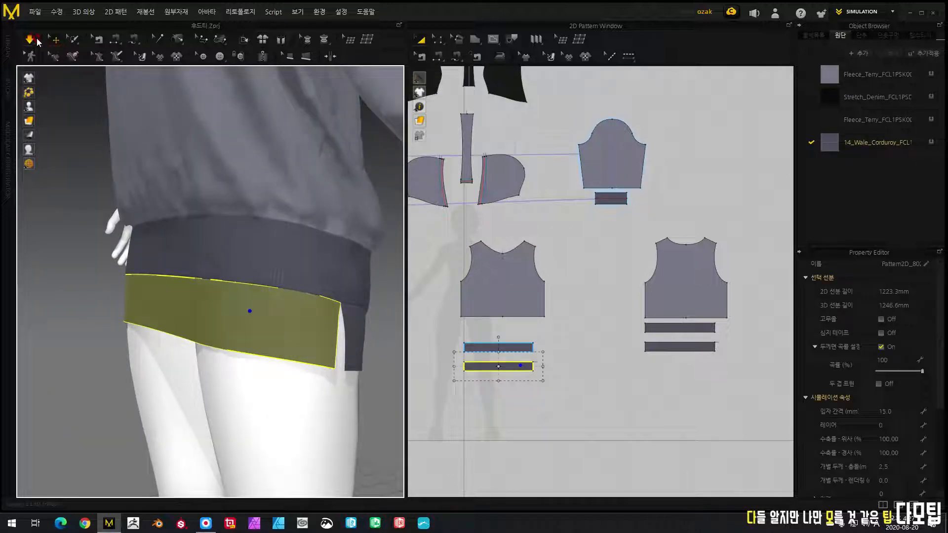
# Step: Stop the simulation and check the seam joining the upper and lower front hem bands
pyautogui.click(35, 39)
pyautogui.press('n')
pyautogui.click(231, 284)
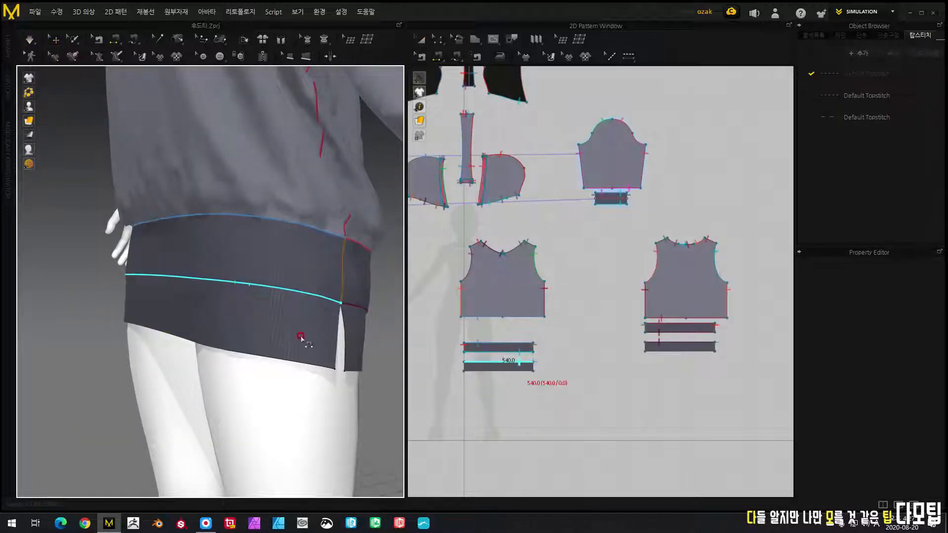
# Step: Try to flip the lower front hem band upward by rotating it with the 3D transform gizmo
pyautogui.click(56, 39)
pyautogui.click(219, 292)
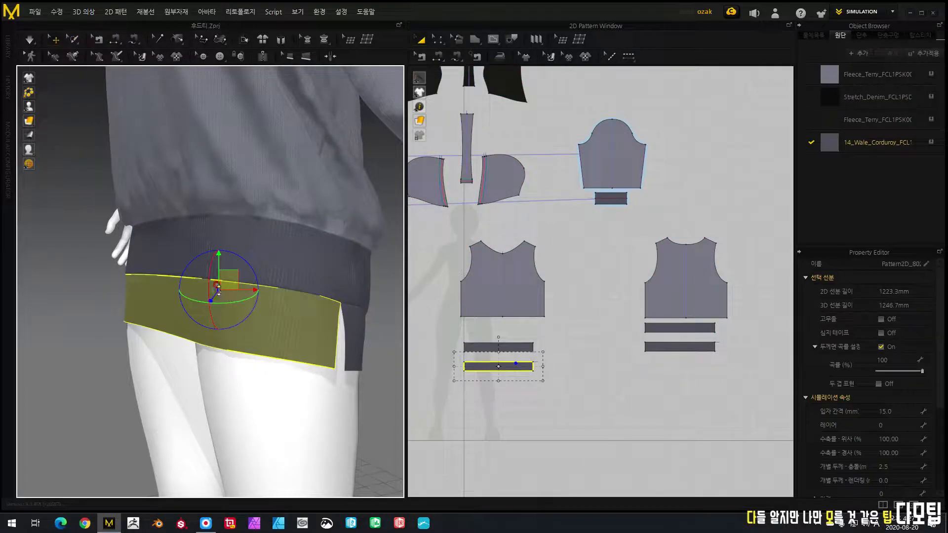
pyautogui.moveTo(366, 339); pyautogui.dragTo(307, 308, button='right')
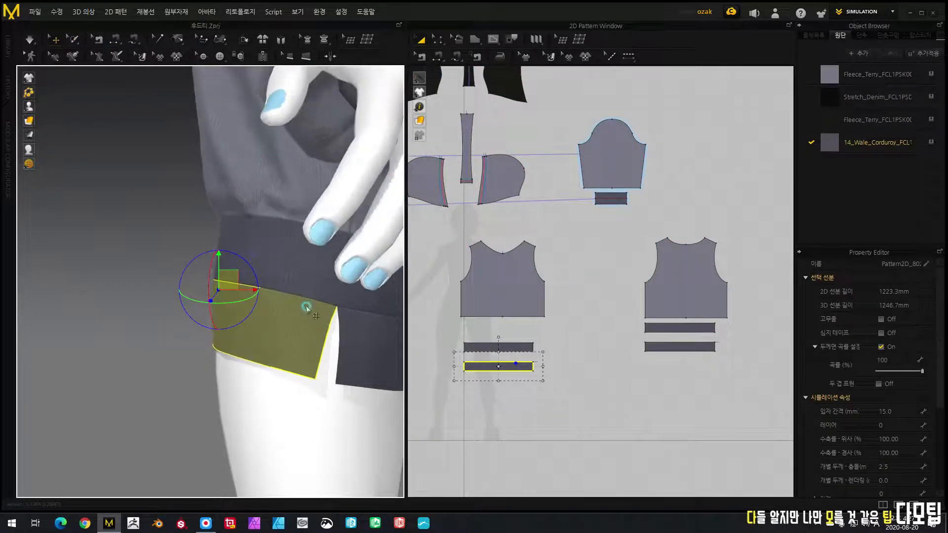
pyautogui.moveTo(246, 263); pyautogui.dragTo(161, 360)
pyautogui.moveTo(149, 380); pyautogui.dragTo(230, 390, button='right')
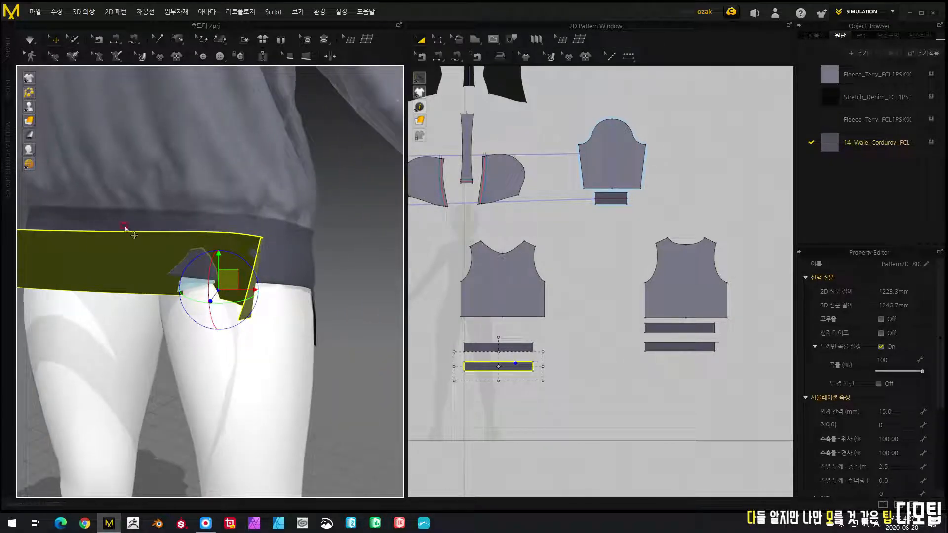
pyautogui.moveTo(303, 366); pyautogui.dragTo(243, 350, button='right')
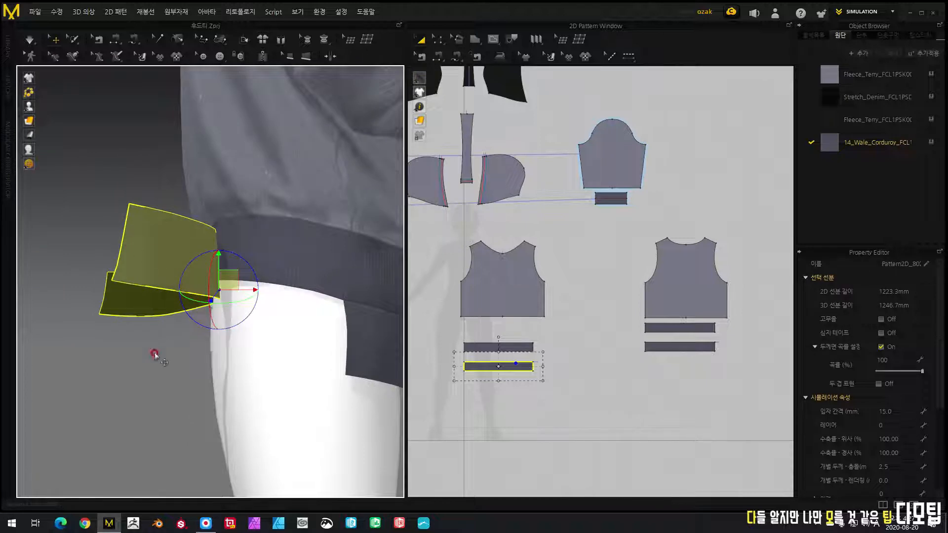
pyautogui.moveTo(152, 353); pyautogui.dragTo(161, 252, button='right')
pyautogui.moveTo(199, 371); pyautogui.dragTo(191, 393, button='right')
pyautogui.moveTo(127, 364)
pyautogui.mouseDown(button='right')
pyautogui.moveTo(140, 332)
pyautogui.moveTo(131, 349)
pyautogui.mouseUp(button='right')
# Step: Fold the lower front hem band up inside the upper one along their seam with Fold Arrangement, to a fold angle of 13
pyautogui.click(239, 57)
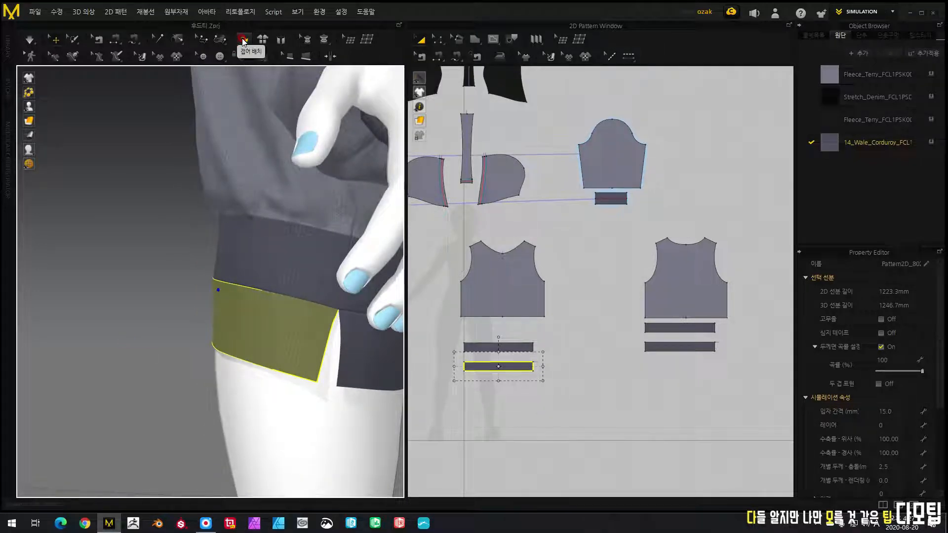
pyautogui.click(243, 41)
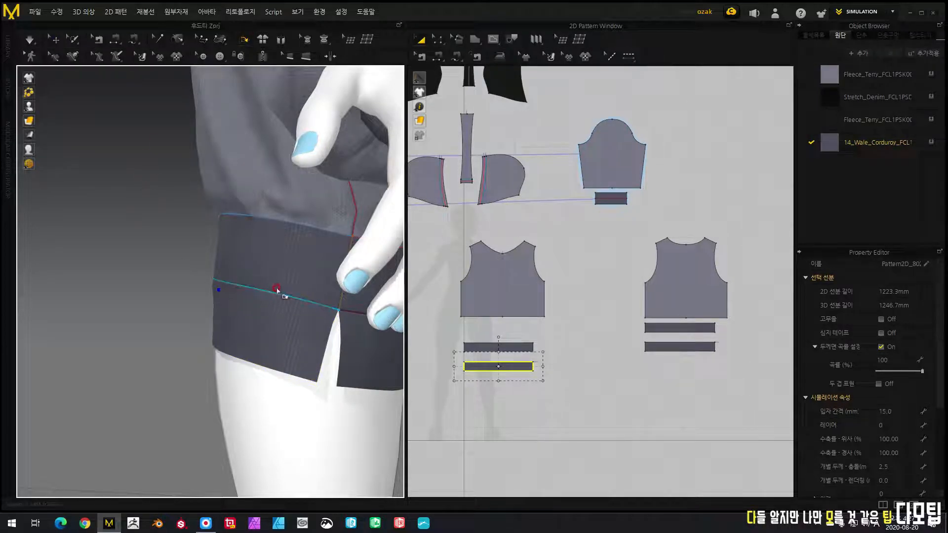
pyautogui.click(240, 287)
pyautogui.moveTo(129, 352); pyautogui.dragTo(171, 356, button='right')
pyautogui.click(245, 40)
pyautogui.click(188, 273)
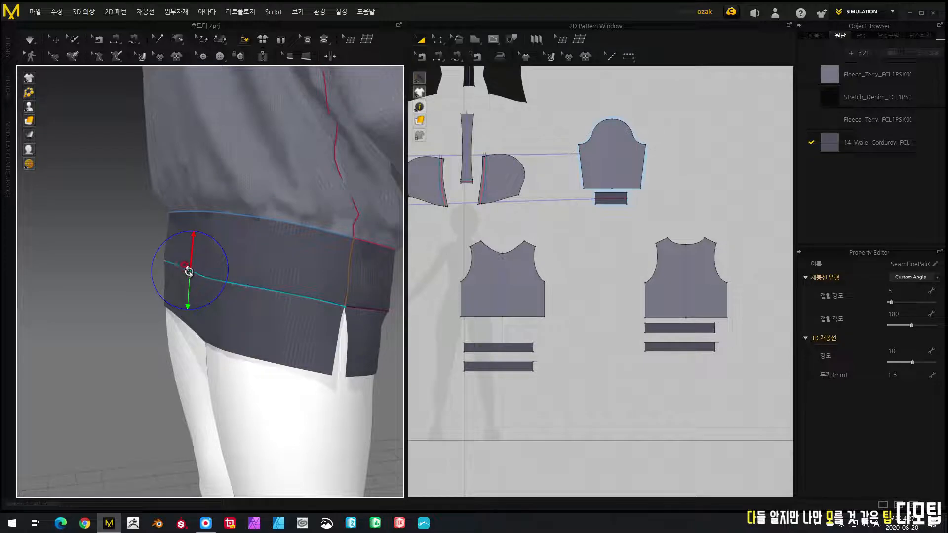
pyautogui.moveTo(134, 370); pyautogui.dragTo(123, 252, button='right')
pyautogui.moveTo(368, 330); pyautogui.dragTo(275, 313, button='right')
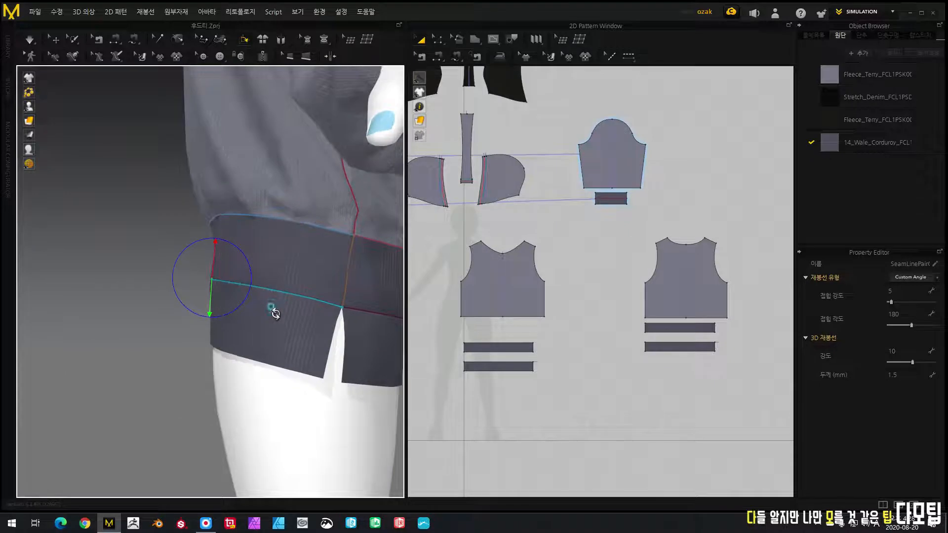
pyautogui.click(186, 295)
pyautogui.moveTo(206, 241); pyautogui.dragTo(213, 243)
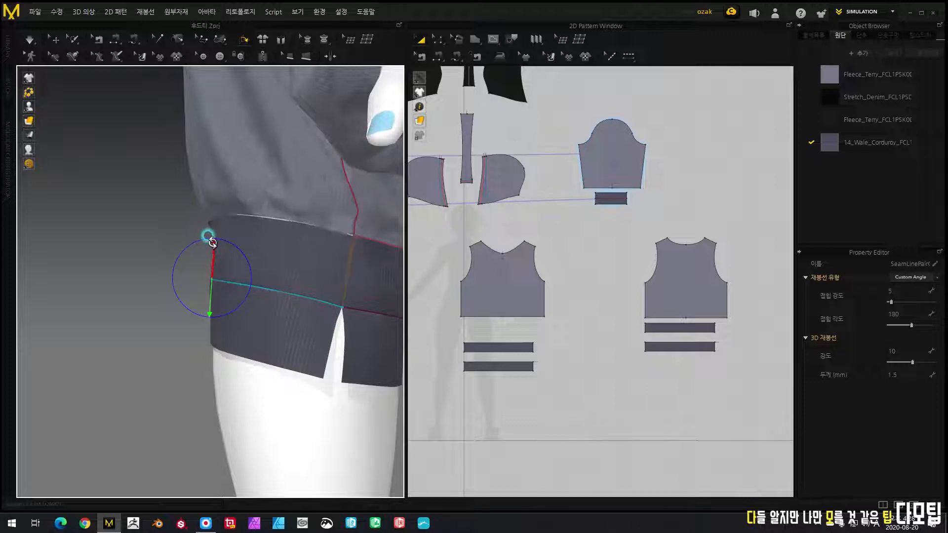
pyautogui.moveTo(210, 315); pyautogui.dragTo(236, 241)
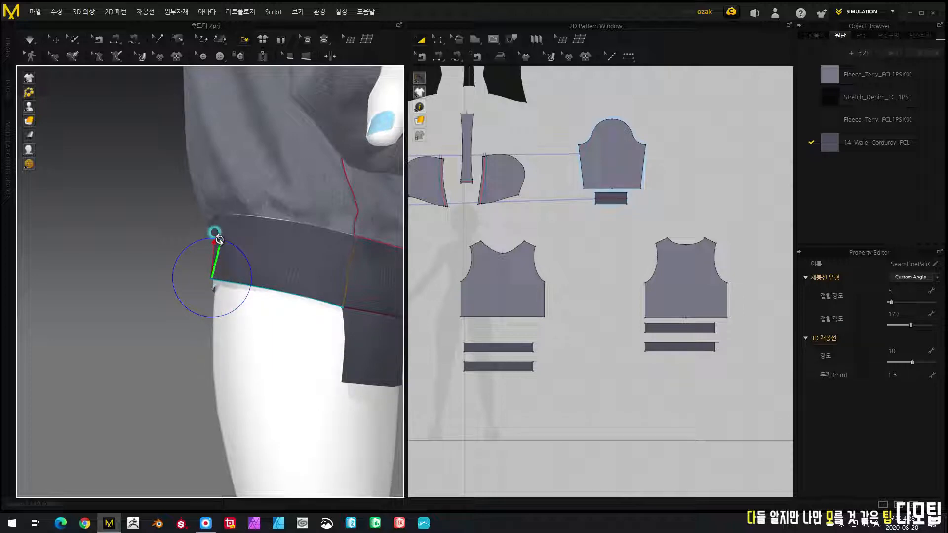
pyautogui.moveTo(221, 241); pyautogui.dragTo(223, 240)
pyautogui.moveTo(160, 438); pyautogui.dragTo(324, 279, button='right')
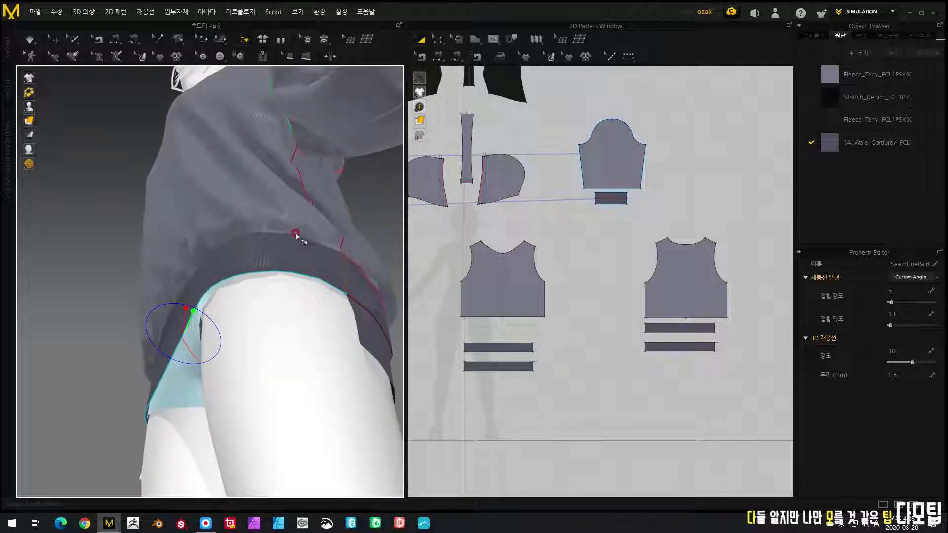
pyautogui.moveTo(89, 318)
pyautogui.mouseDown(button='right')
pyautogui.moveTo(63, 216)
pyautogui.moveTo(7, 210)
pyautogui.moveTo(9, 297)
pyautogui.moveTo(40, 279)
pyautogui.moveTo(153, 288)
pyautogui.moveTo(114, 341)
pyautogui.moveTo(160, 337)
pyautogui.moveTo(161, 321)
pyautogui.moveTo(176, 317)
pyautogui.moveTo(163, 348)
pyautogui.moveTo(115, 319)
pyautogui.mouseUp(button='right')
pyautogui.click(285, 198)
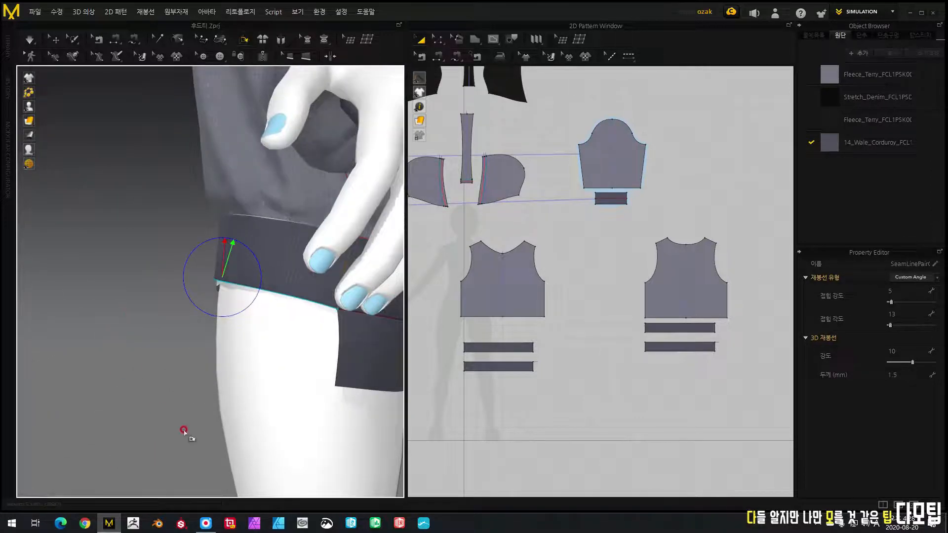
# Step: Fold the lower back hem band up inside the upper one along their seam to a fold angle of 16
pyautogui.moveTo(186, 432); pyautogui.dragTo(60, 349, button='right')
pyautogui.click(267, 244)
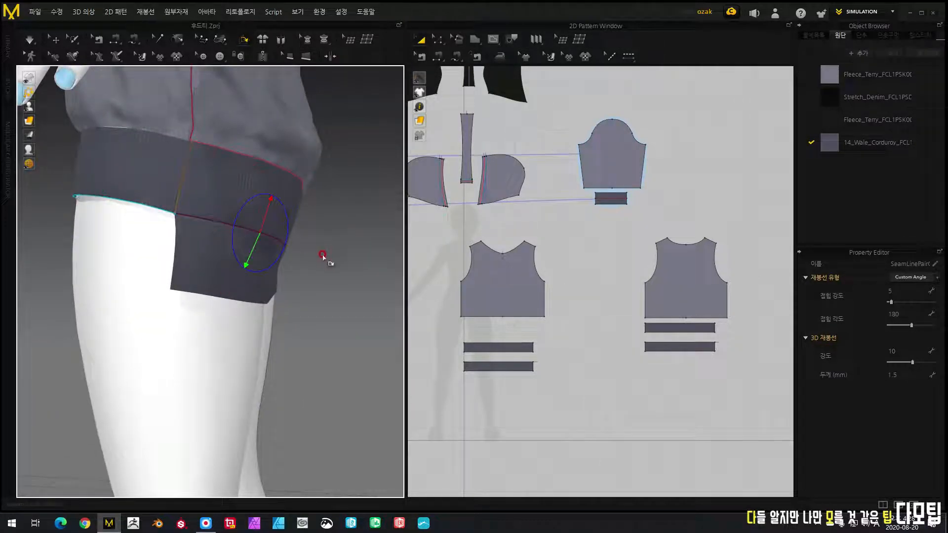
pyautogui.moveTo(338, 280); pyautogui.dragTo(316, 271, button='right')
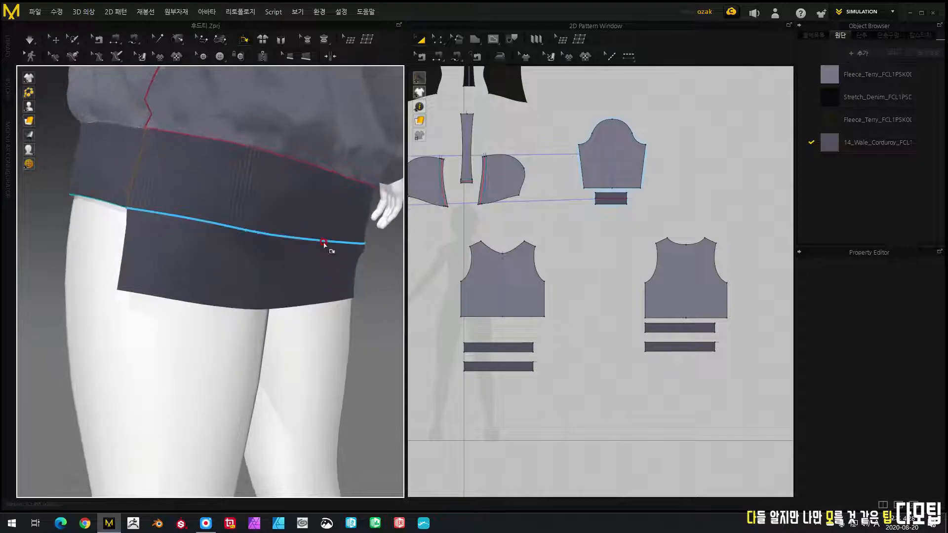
pyautogui.moveTo(373, 296); pyautogui.dragTo(416, 296, button='right')
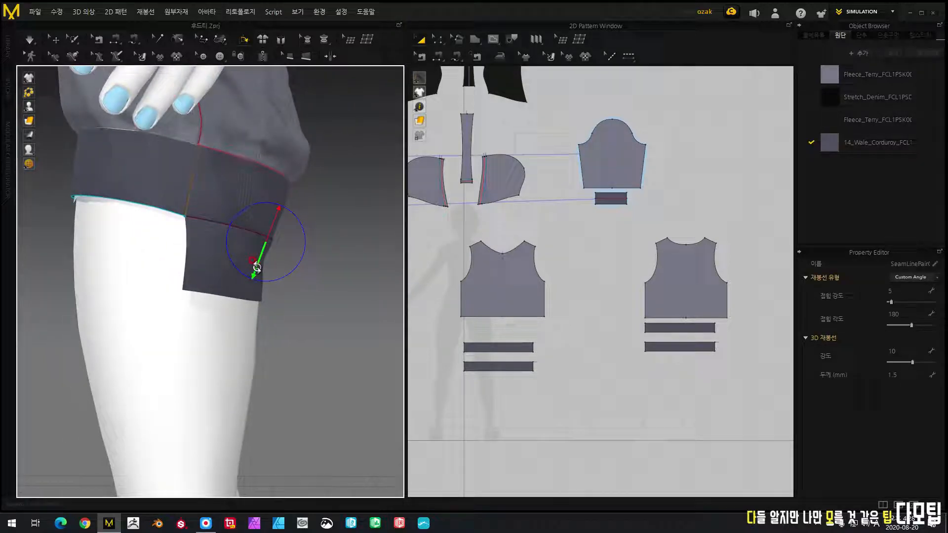
pyautogui.moveTo(253, 276); pyautogui.dragTo(269, 196)
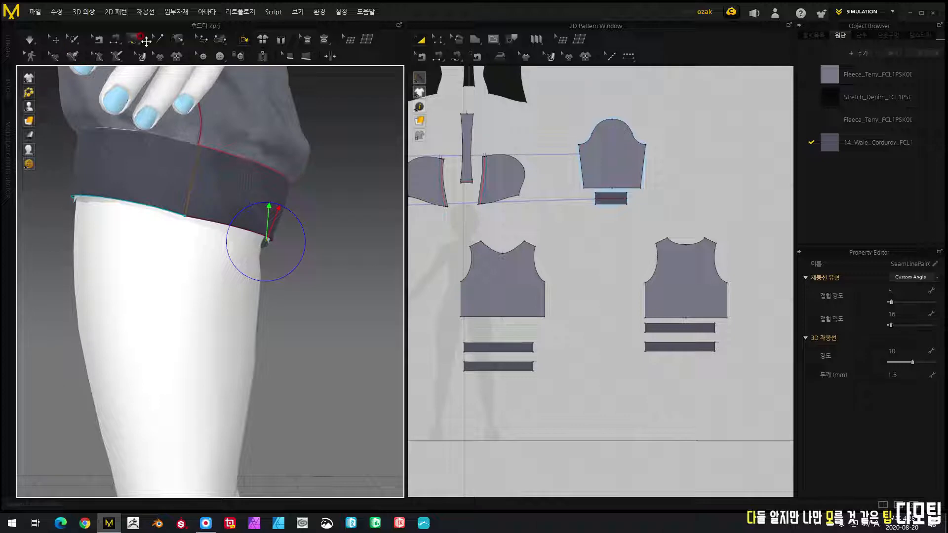
# Step: Sew the bottom edge of each lower hem band to the top edge of its upper band, for both front and back
pyautogui.click(445, 56)
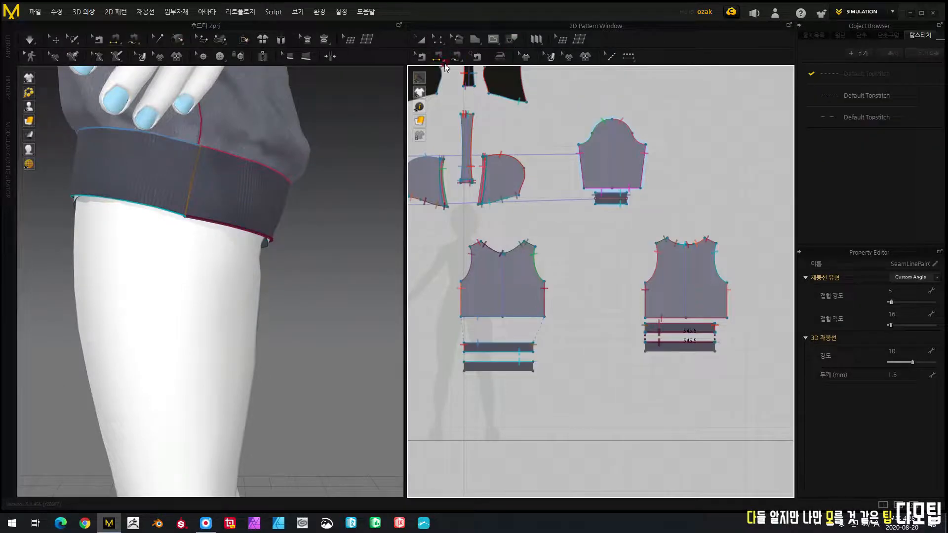
pyautogui.click(422, 56)
pyautogui.click(433, 56)
pyautogui.click(497, 372)
pyautogui.click(493, 339)
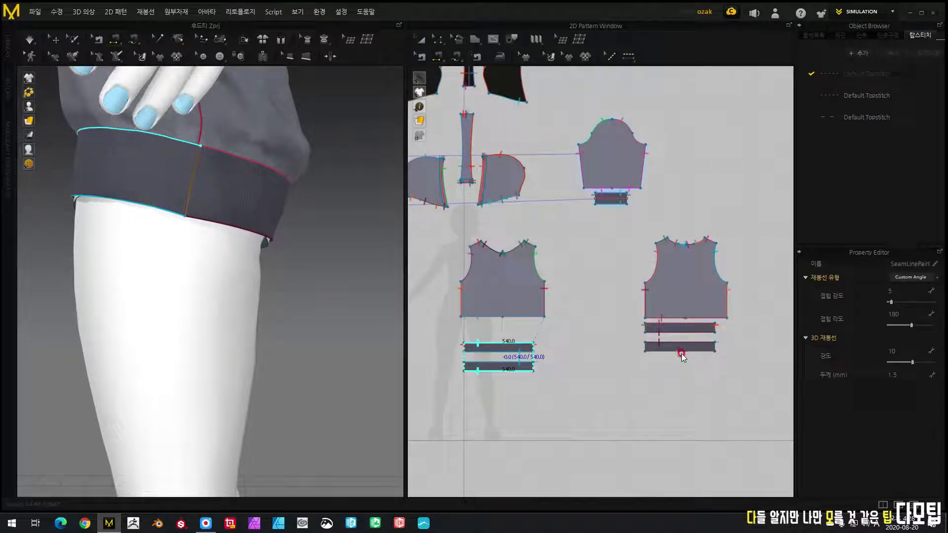
pyautogui.click(684, 351)
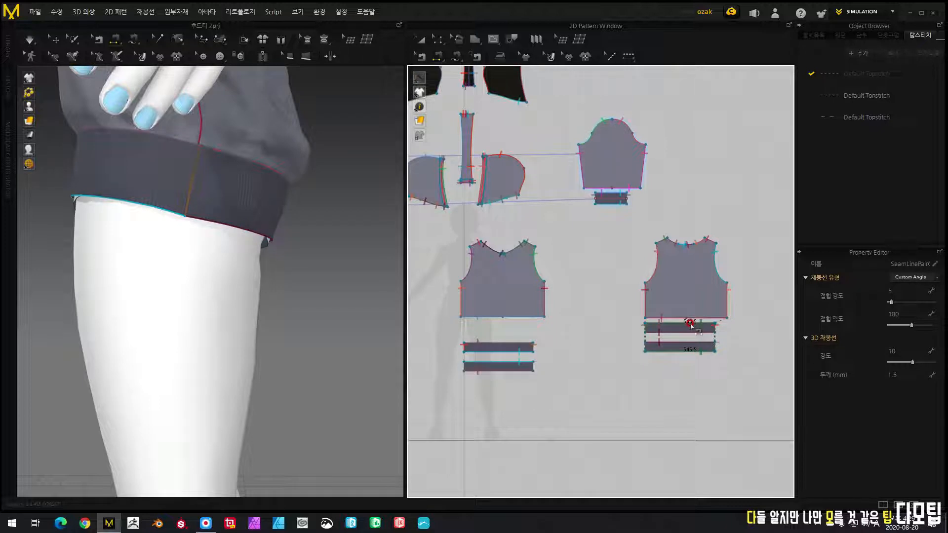
# Step: Sew the short side edges of the lower front hem band to the matching side edges of the lower back band
pyautogui.click(465, 364)
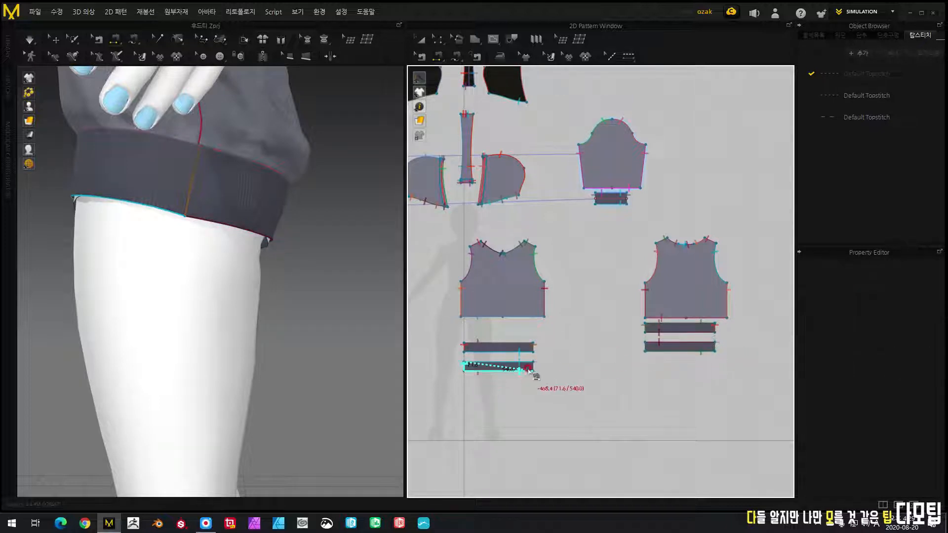
pyautogui.click(531, 366)
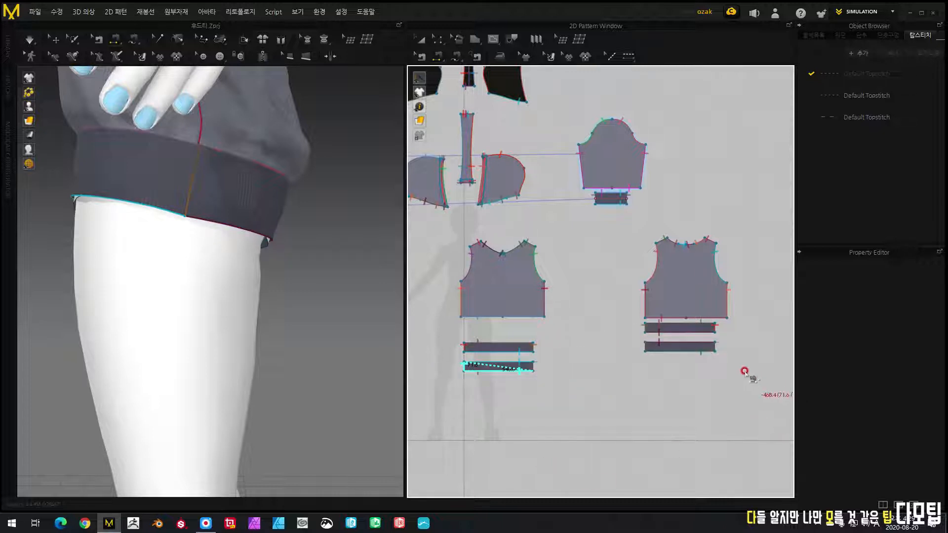
pyautogui.click(714, 347)
pyautogui.click(645, 345)
pyautogui.click(534, 367)
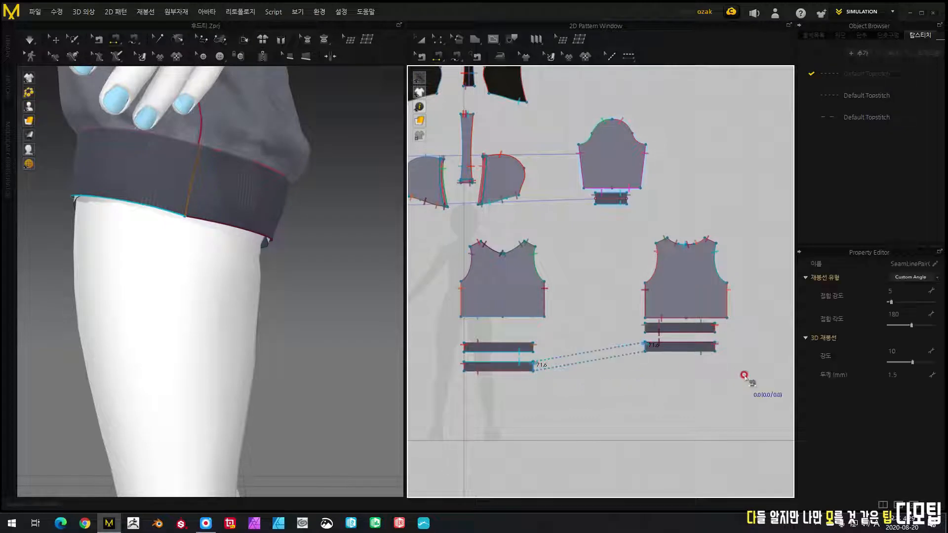
# Step: Run the simulation to drape the folded and sewn hem bands on the avatar
pyautogui.click(30, 40)
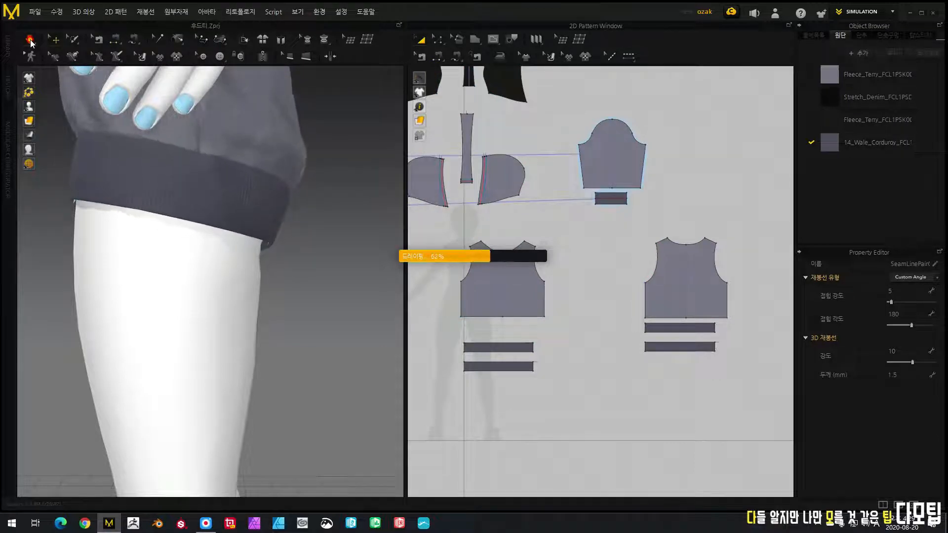
pyautogui.scroll(-5, 322, 317)
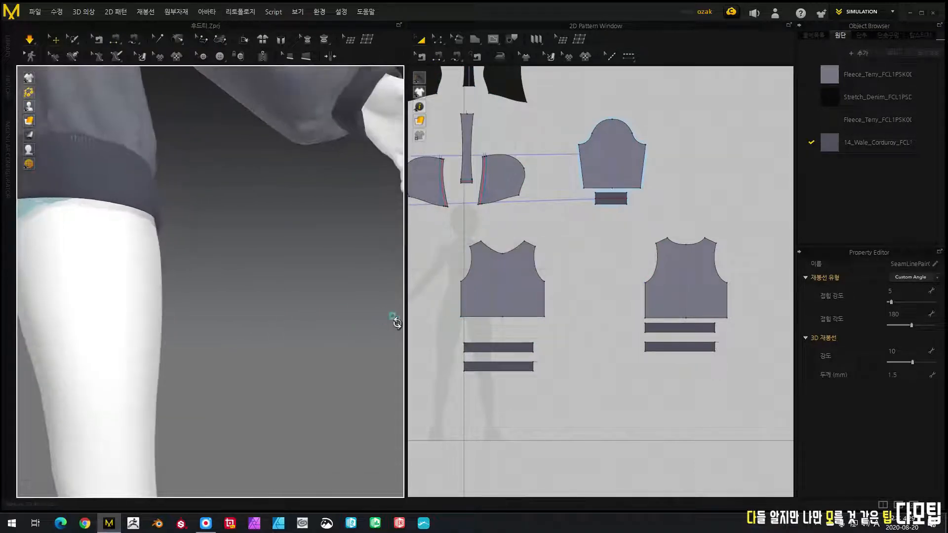
# Step: Examine the simulated double-layer hem and the overall drape of the hoodie on the avatar
pyautogui.scroll(-6, 282, 296)
pyautogui.moveTo(95, 338)
pyautogui.mouseDown(button='right')
pyautogui.moveTo(215, 320)
pyautogui.moveTo(207, 257)
pyautogui.moveTo(201, 286)
pyautogui.moveTo(251, 318)
pyautogui.moveTo(85, 348)
pyautogui.mouseUp(button='right')
pyautogui.moveTo(131, 375); pyautogui.dragTo(172, 391, button='right')
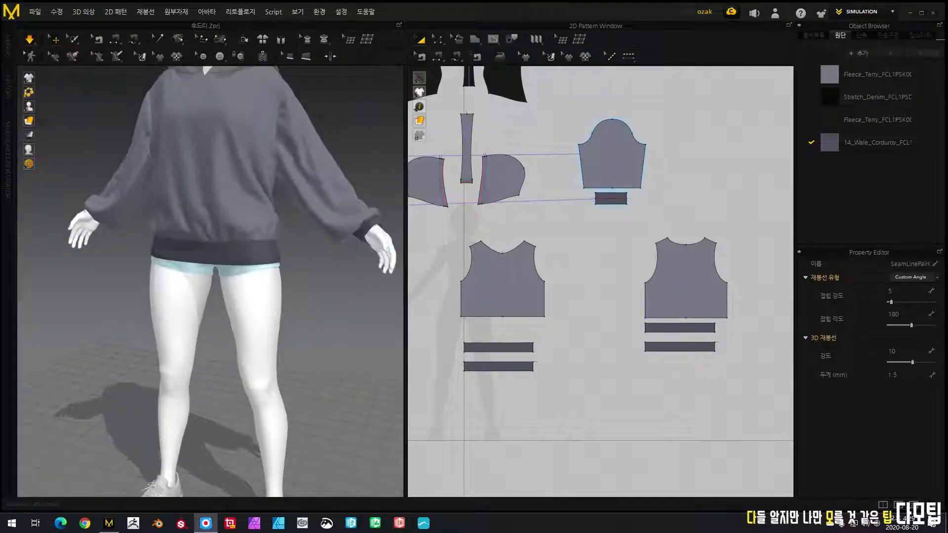
pyautogui.moveTo(360, 362); pyautogui.dragTo(364, 328, button='right')
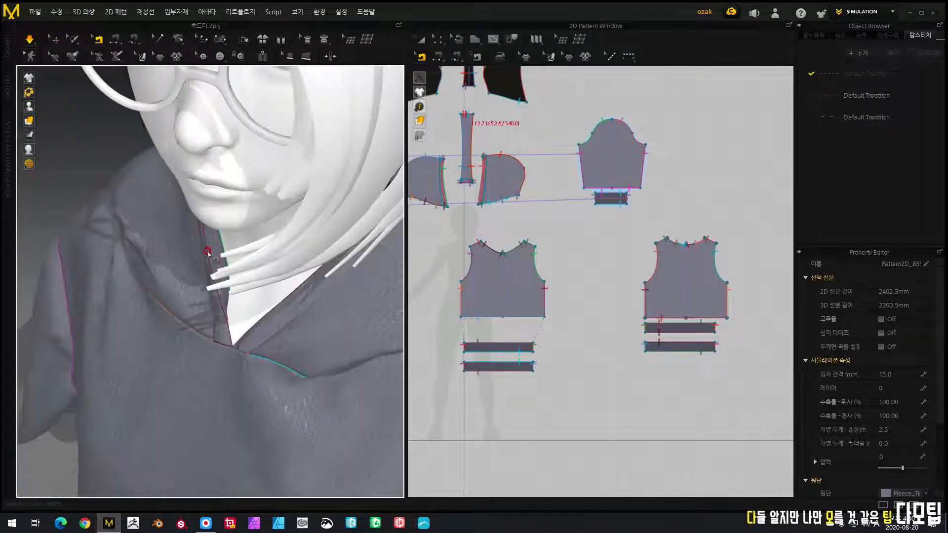
# Step: Select the seam joining the hood lining to the facing strip along the hood opening
pyautogui.click(207, 250)
pyautogui.moveTo(79, 186); pyautogui.dragTo(101, 167, button='right')
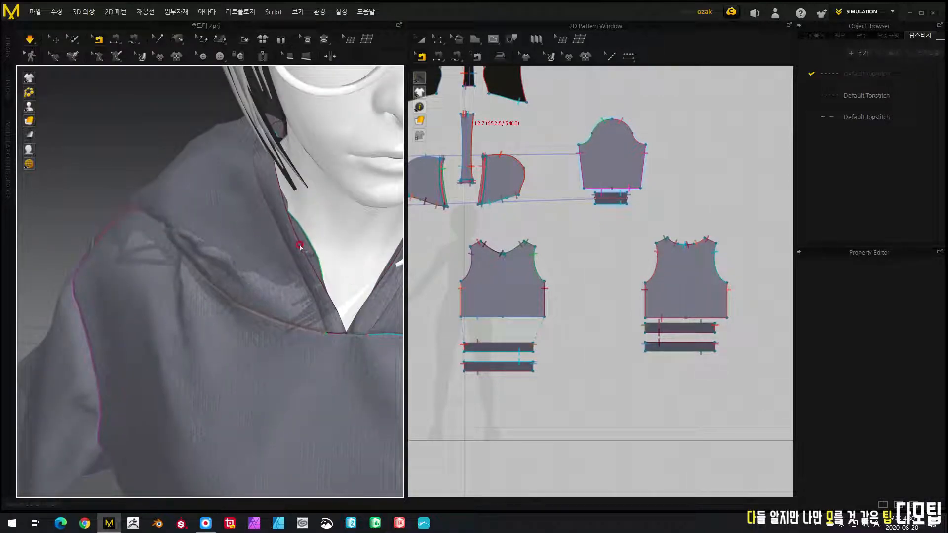
pyautogui.scroll(8, 556, 277)
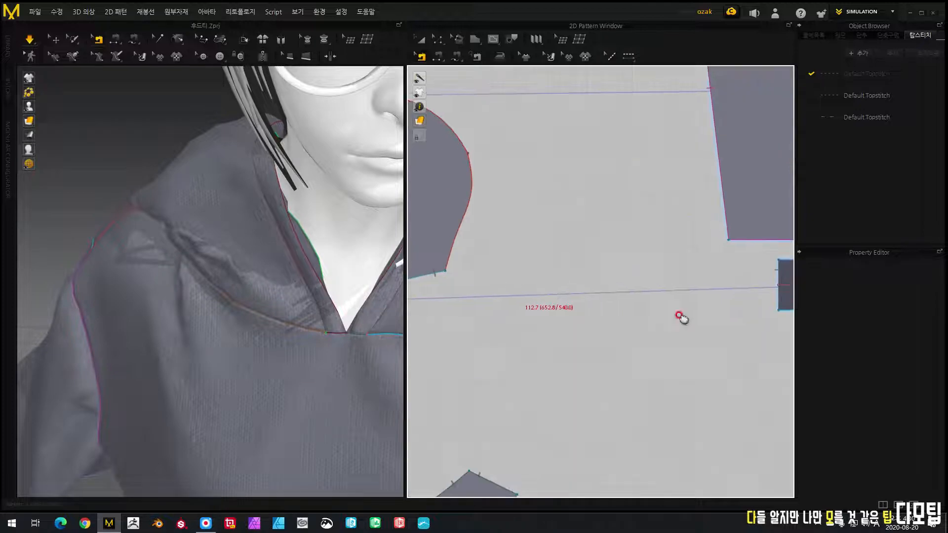
pyautogui.scroll(-5, 680, 316)
pyautogui.click(597, 284)
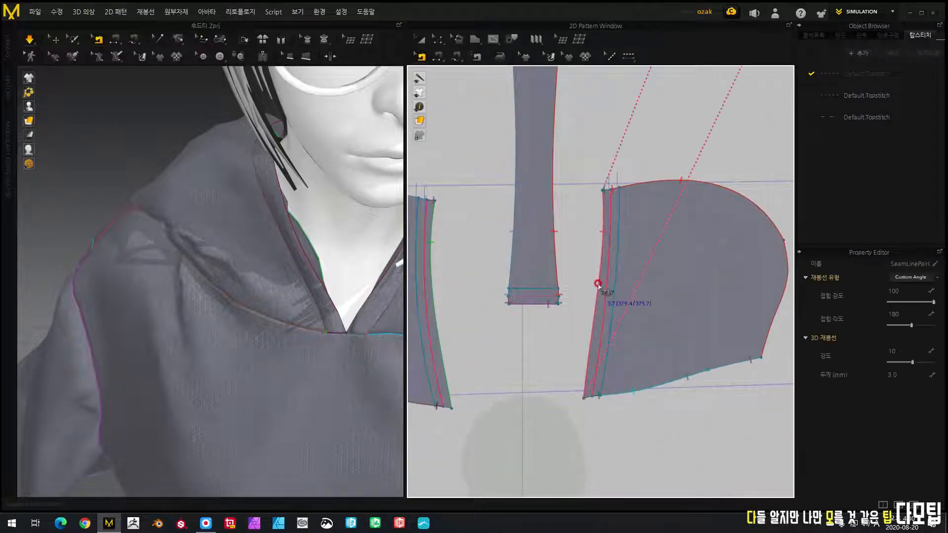
pyautogui.scroll(-5, 598, 282)
pyautogui.moveTo(621, 249); pyautogui.dragTo(603, 271, button='middle')
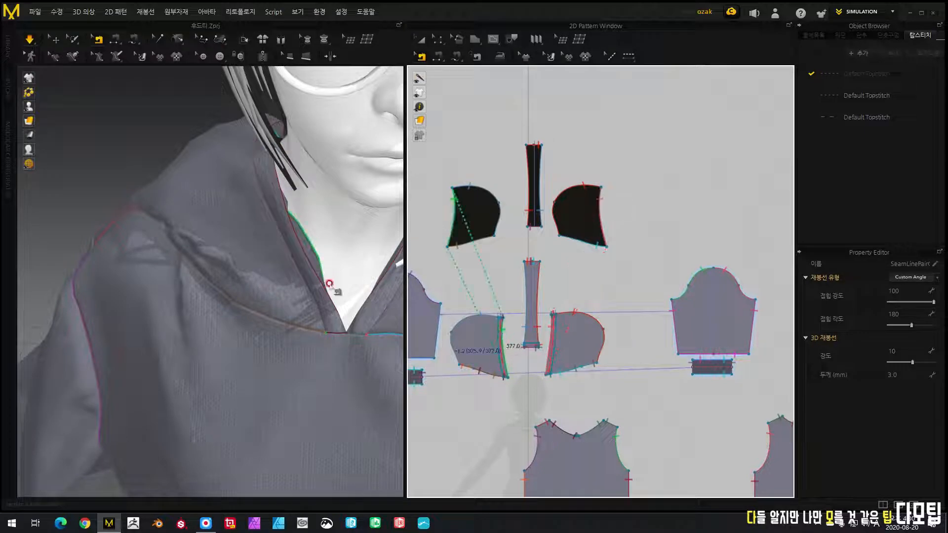
# Step: Set the fold angle of the seam between hood lining and facing to 0 and inspect the fold inside the hood
pyautogui.moveTo(317, 332); pyautogui.dragTo(143, 202, button='right')
pyautogui.moveTo(349, 176); pyautogui.dragTo(301, 252, button='right')
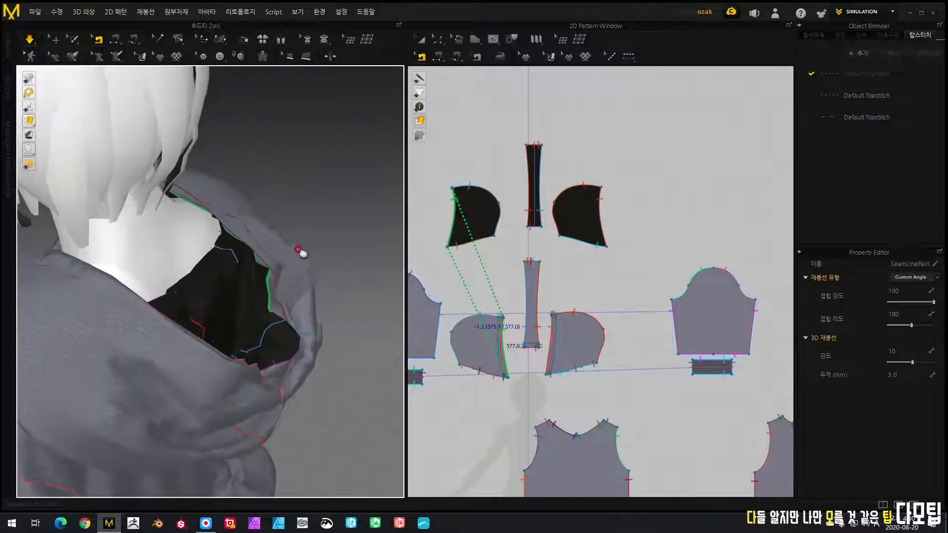
pyautogui.scroll(4, 316, 312)
pyautogui.moveTo(344, 283); pyautogui.dragTo(267, 223, button='right')
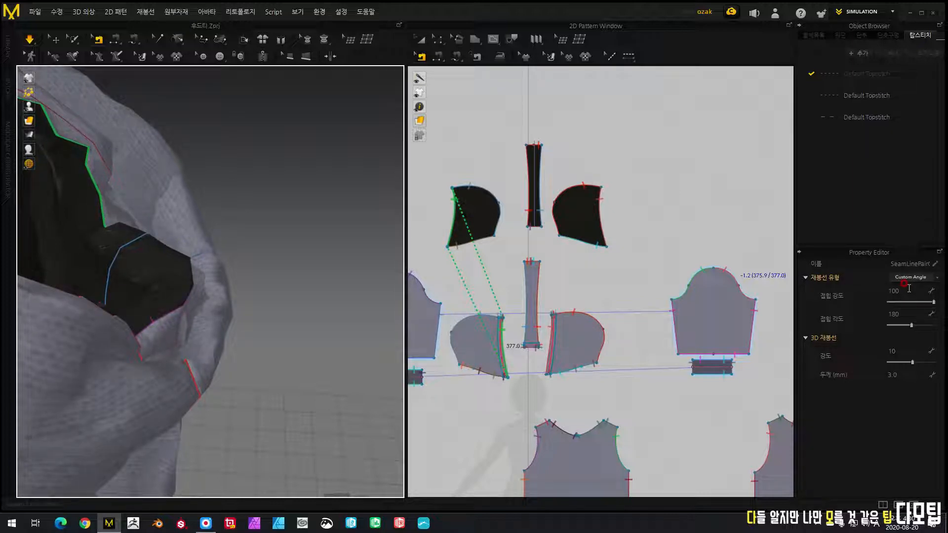
pyautogui.click(904, 313)
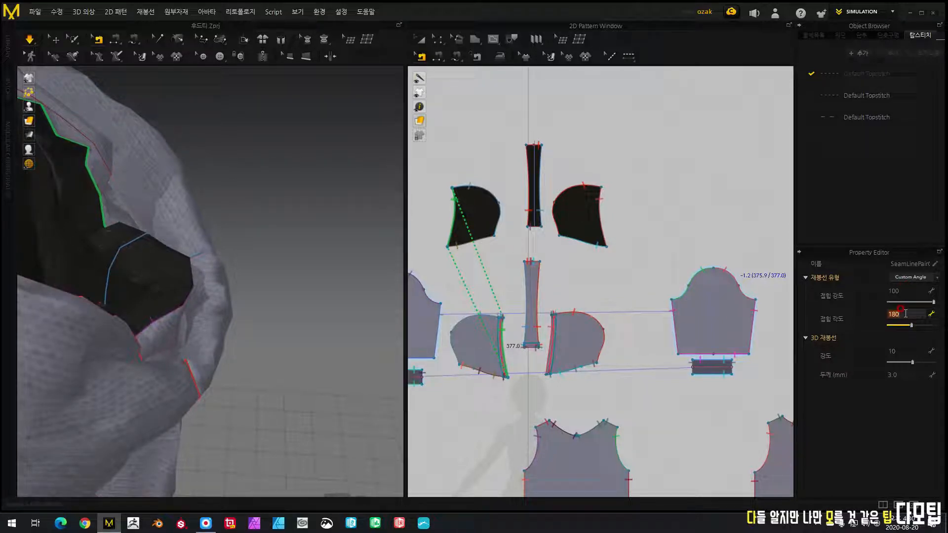
pyautogui.press('Return')
pyautogui.moveTo(285, 246); pyautogui.dragTo(295, 220, button='right')
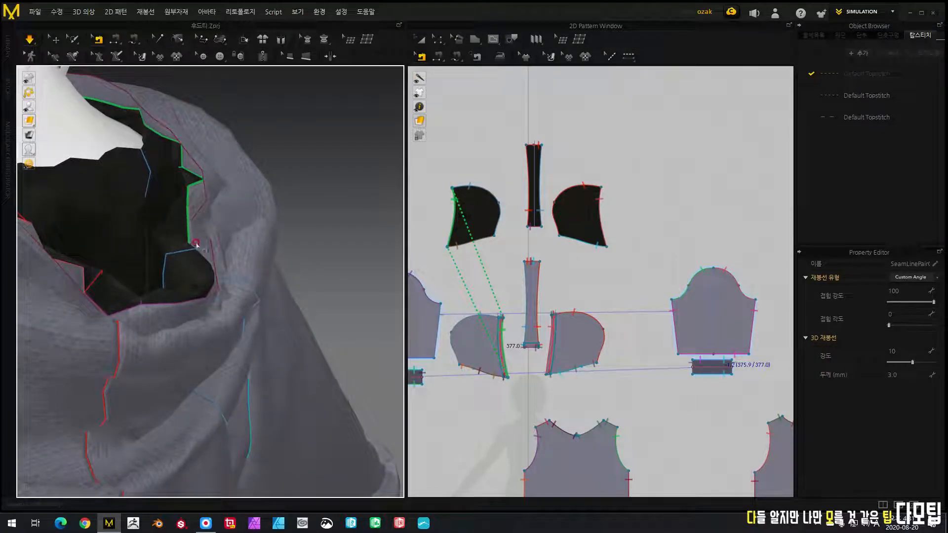
pyautogui.moveTo(275, 231); pyautogui.dragTo(299, 241, button='right')
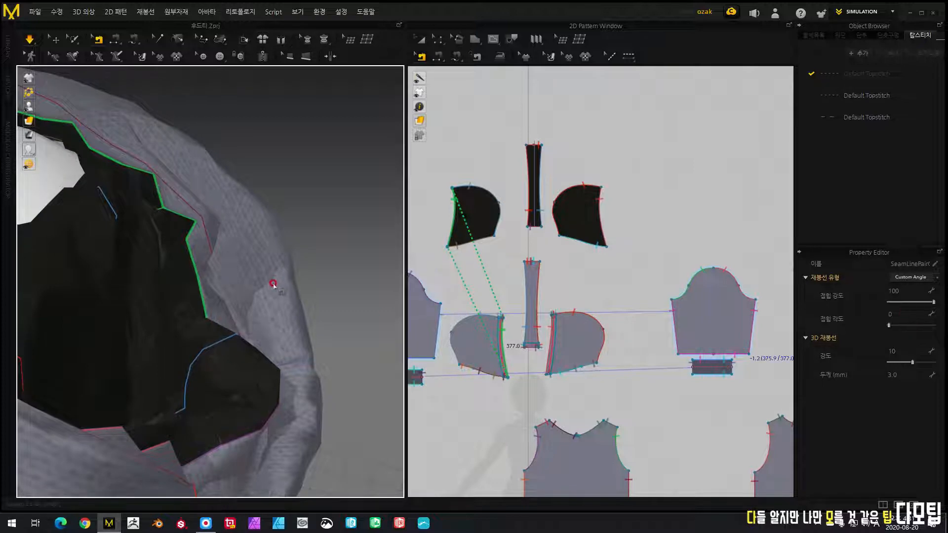
pyautogui.click(315, 229)
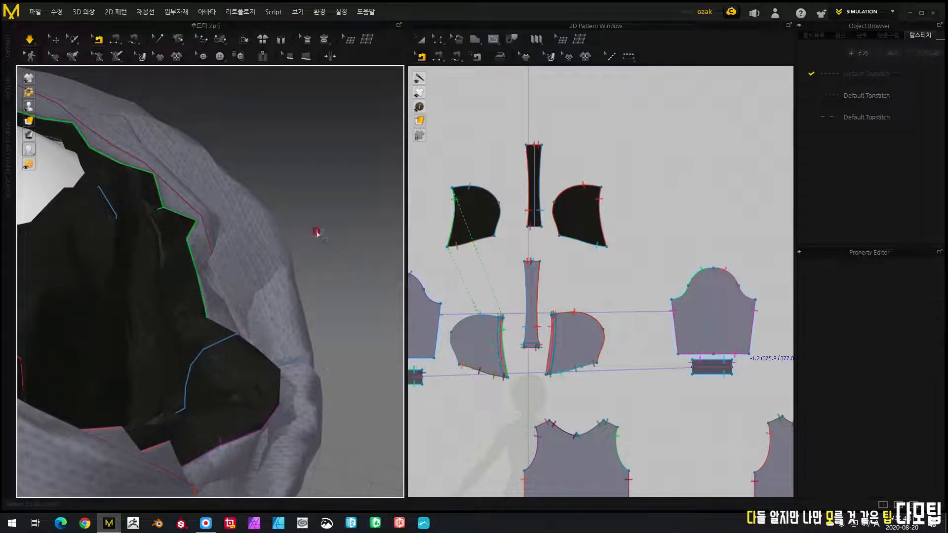
pyautogui.click(420, 39)
pyautogui.moveTo(313, 154); pyautogui.dragTo(262, 159, button='right')
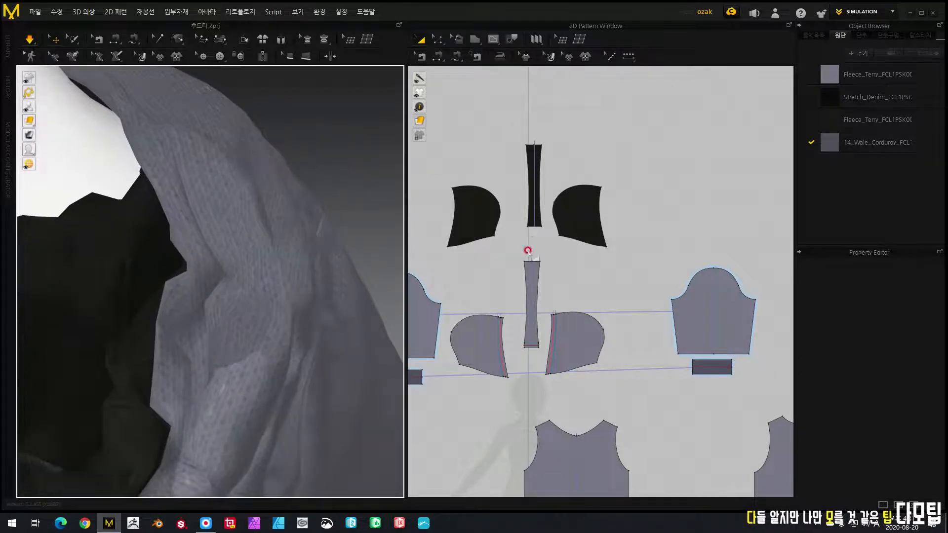
# Step: Set the fold angle of the hood lining and facing seam to 360 and inspect the fold with the seam lines hidden
pyautogui.click(420, 57)
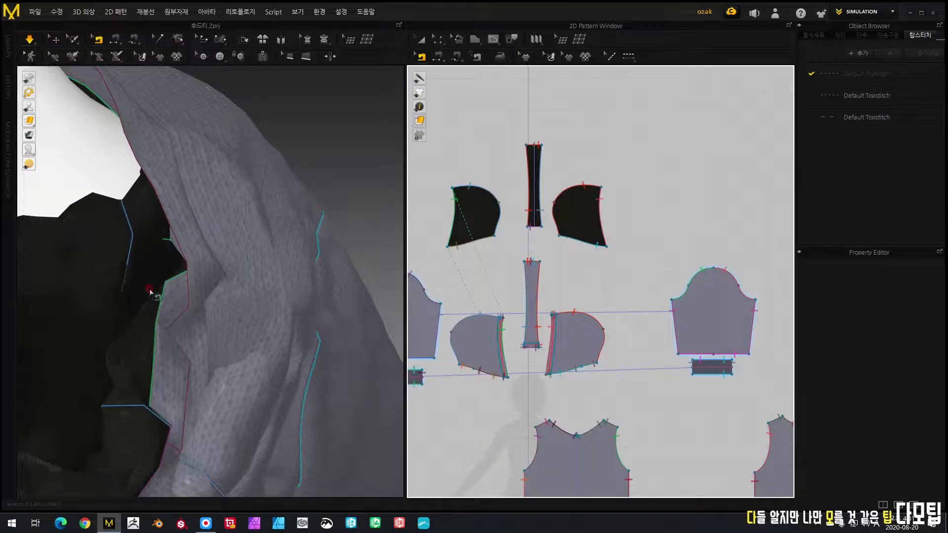
pyautogui.click(160, 306)
pyautogui.click(899, 314)
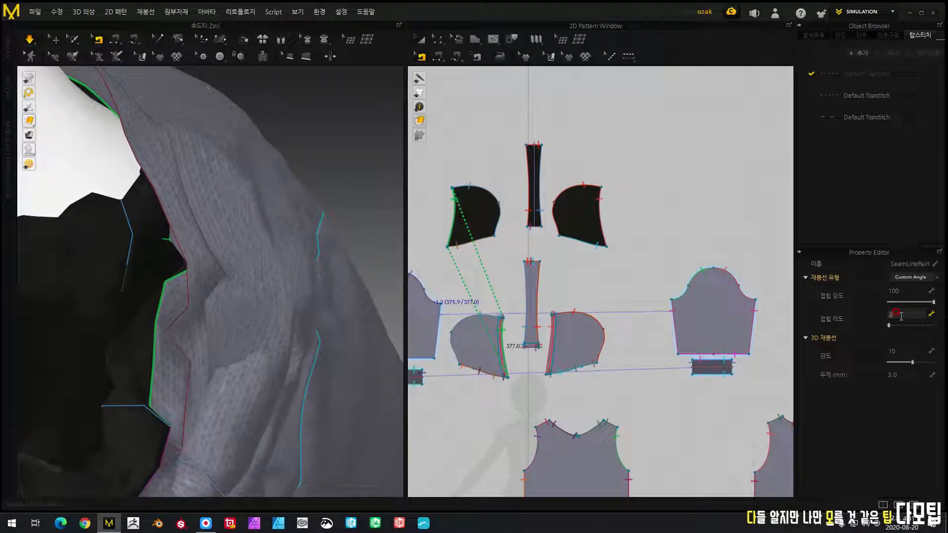
pyautogui.press('Return')
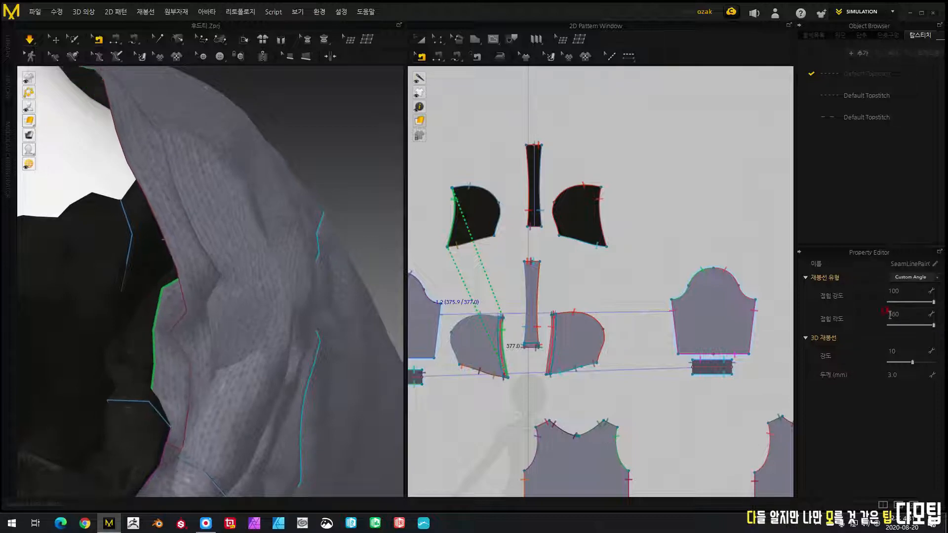
pyautogui.moveTo(296, 165); pyautogui.dragTo(314, 128, button='right')
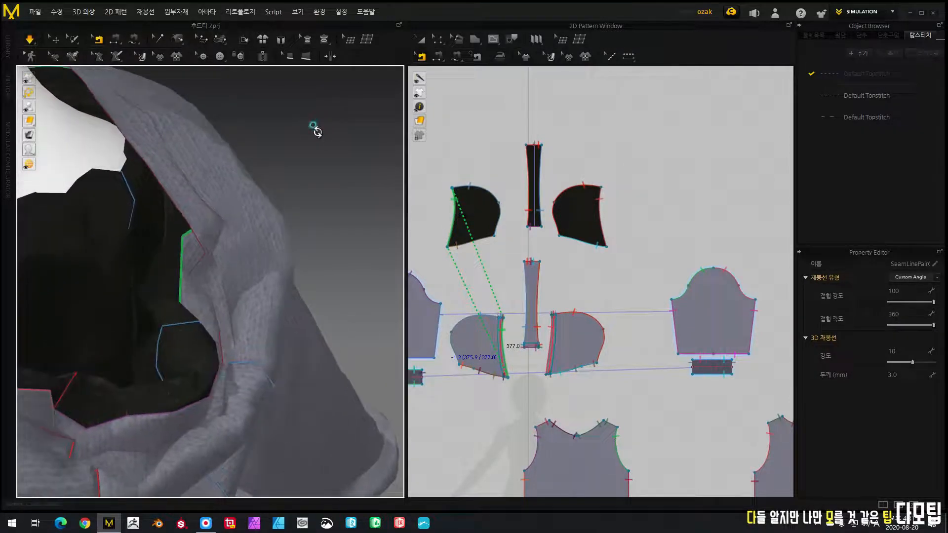
pyautogui.click(419, 40)
pyautogui.scroll(3, 296, 189)
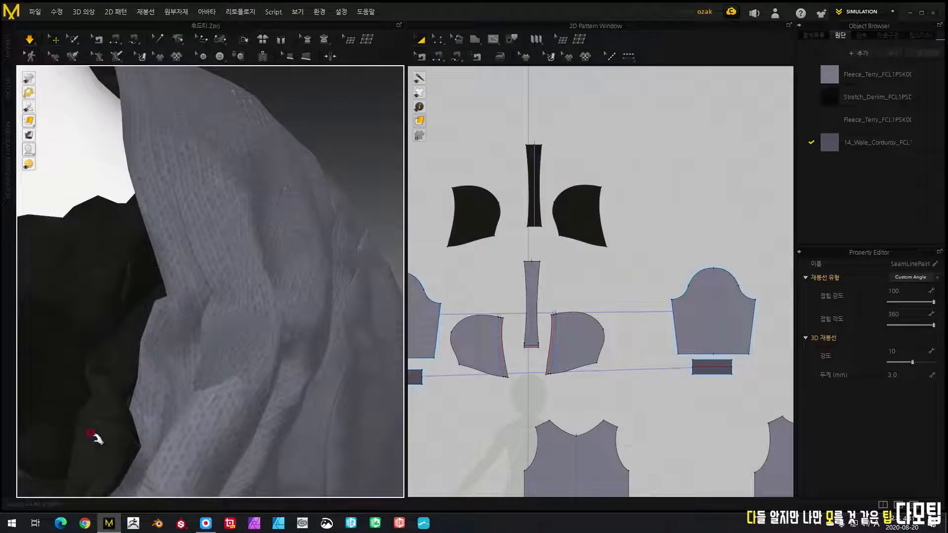
pyautogui.moveTo(365, 182); pyautogui.dragTo(328, 137, button='right')
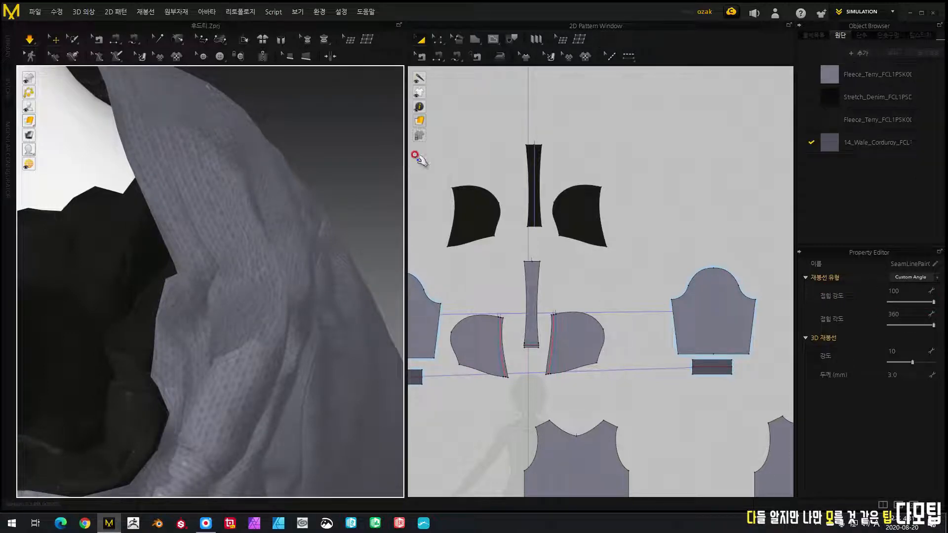
# Step: Set the fold angle of the hood lining and facing seam to 180
pyautogui.click(421, 56)
pyautogui.click(155, 317)
pyautogui.click(154, 318)
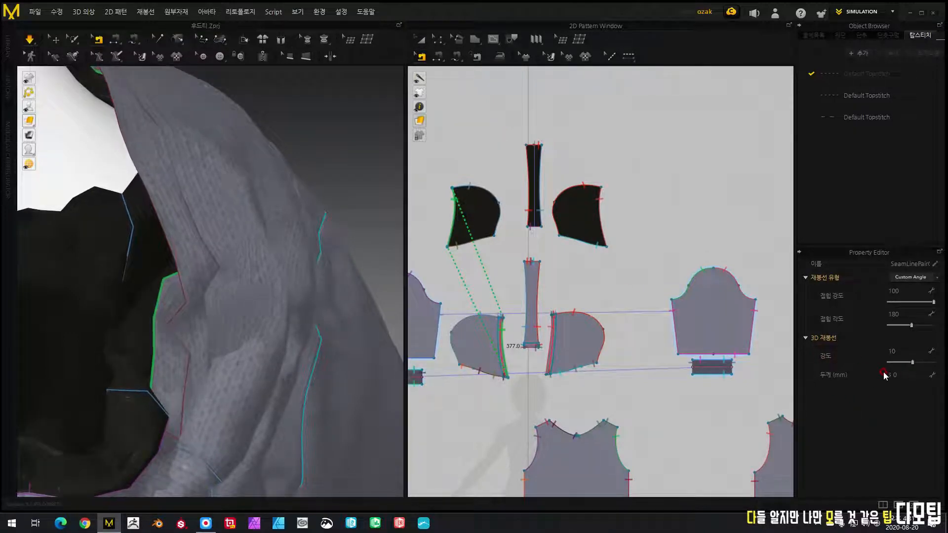
# Step: Examine the hoodie's shoulder seam up close, both highlighted and with the seam lines hidden
pyautogui.moveTo(244, 191); pyautogui.dragTo(354, 165, button='right')
pyautogui.scroll(3, 229, 316)
pyautogui.moveTo(353, 164); pyautogui.dragTo(363, 268, button='middle')
pyautogui.scroll(3, 212, 281)
pyautogui.moveTo(197, 277); pyautogui.dragTo(182, 444, button='middle')
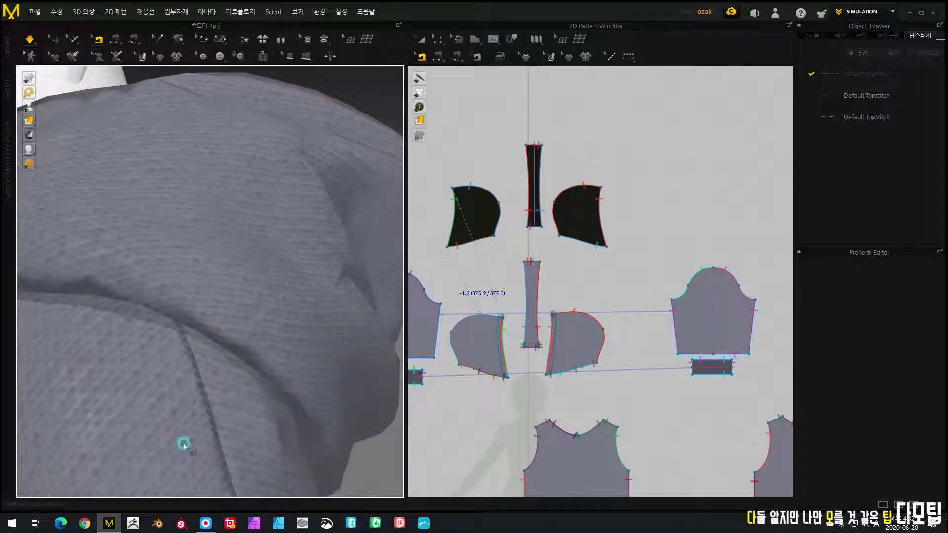
pyautogui.click(211, 406)
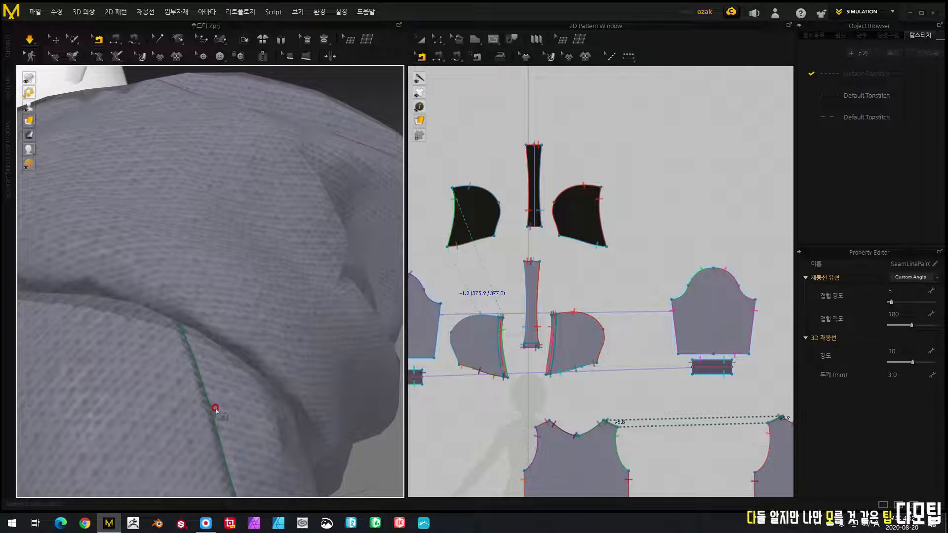
pyautogui.scroll(-3, 218, 407)
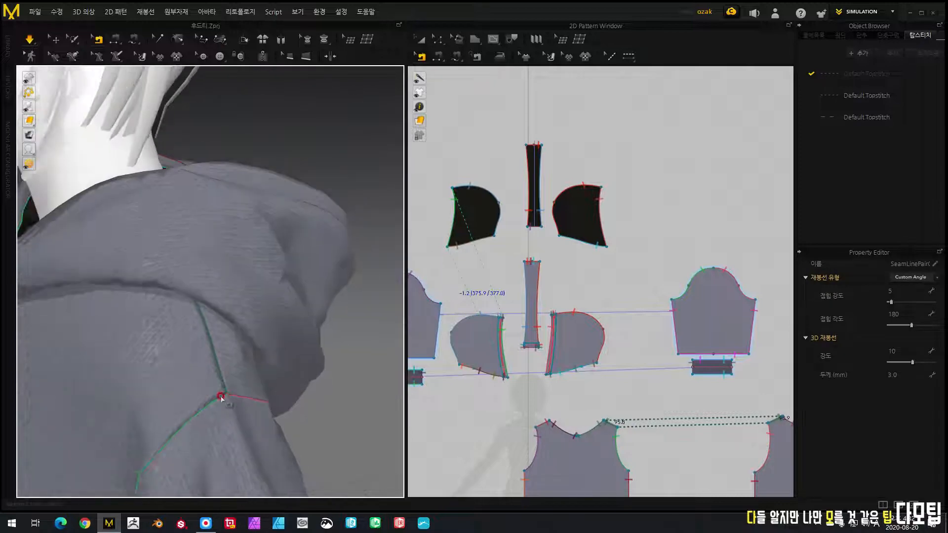
pyautogui.click(321, 423)
pyautogui.click(419, 39)
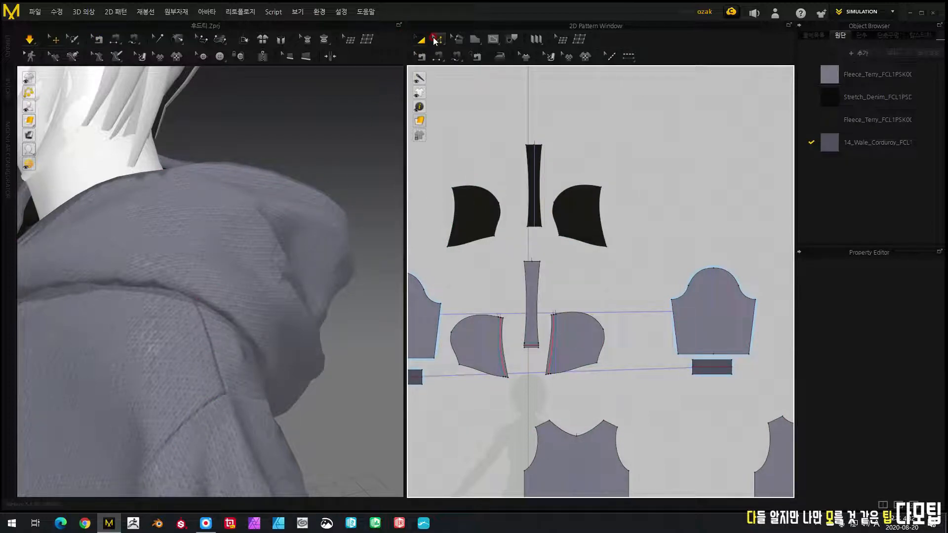
# Step: Set the shoulder seam's 3D seam strength to 100 and thickness to 10 mm, and inspect the seam without seam lines
pyautogui.click(421, 58)
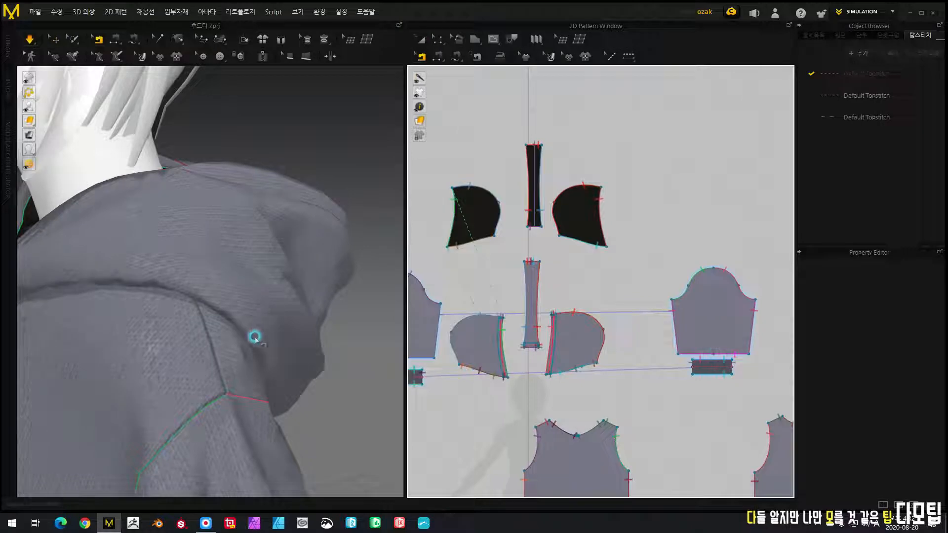
pyautogui.click(217, 355)
pyautogui.click(907, 352)
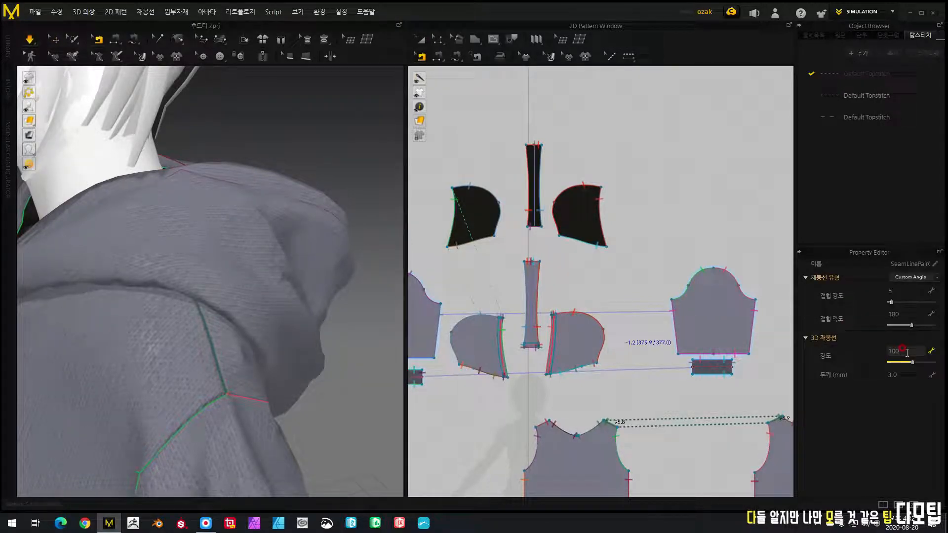
pyautogui.press('Return')
pyautogui.click(905, 376)
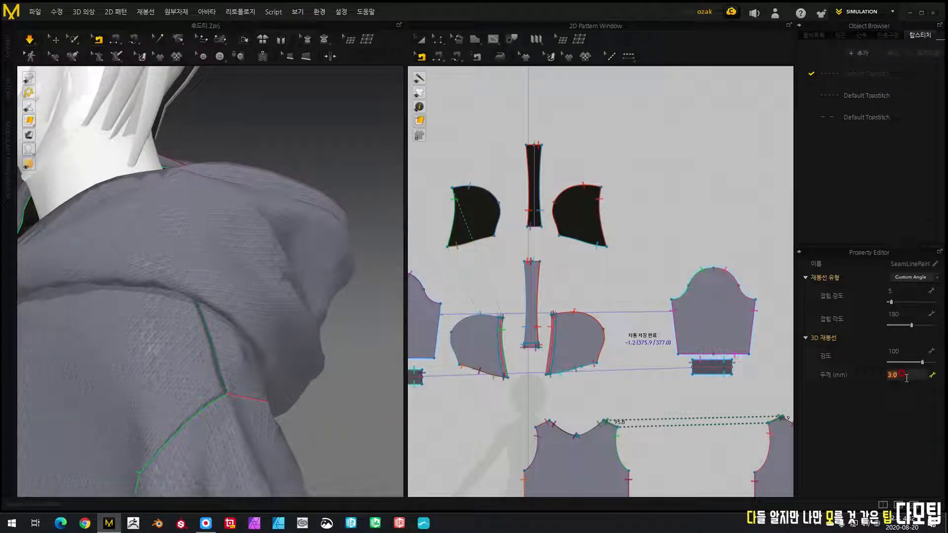
pyautogui.write('10')
pyautogui.press('Return')
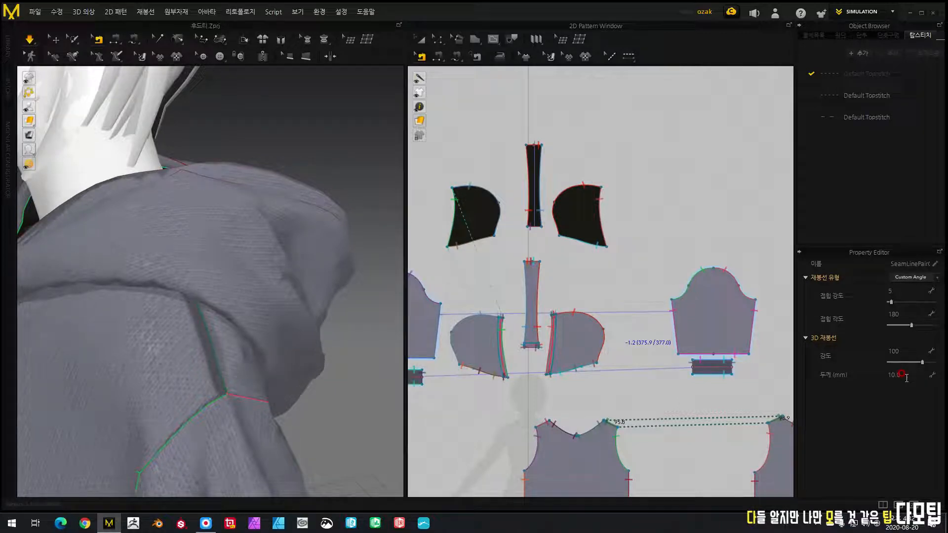
pyautogui.moveTo(328, 402)
pyautogui.mouseDown(button='right')
pyautogui.moveTo(311, 386)
pyautogui.moveTo(332, 398)
pyautogui.mouseUp(button='right')
pyautogui.click(422, 39)
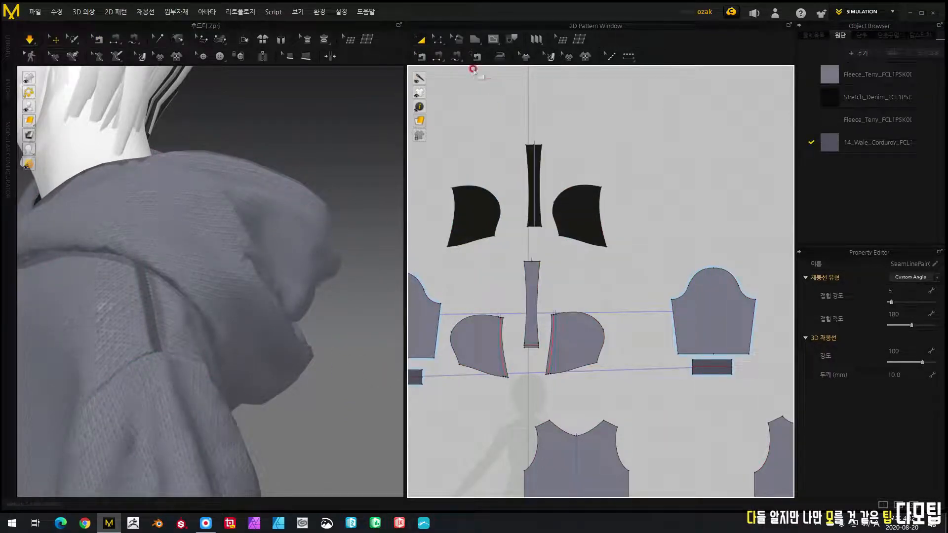
# Step: Set the shoulder seam's thickness to 3 mm and its 3D seam strength to 10, and deselect the seam
pyautogui.click(438, 39)
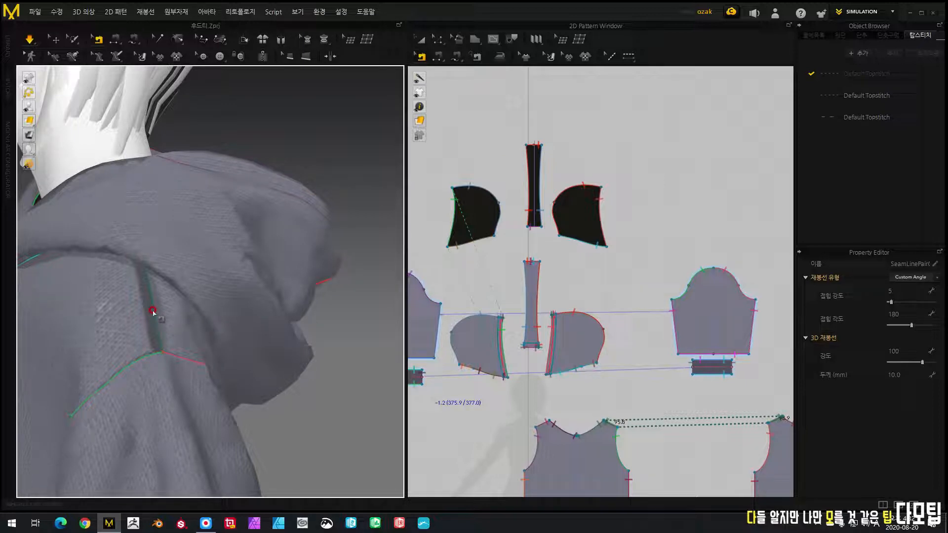
pyautogui.click(906, 349)
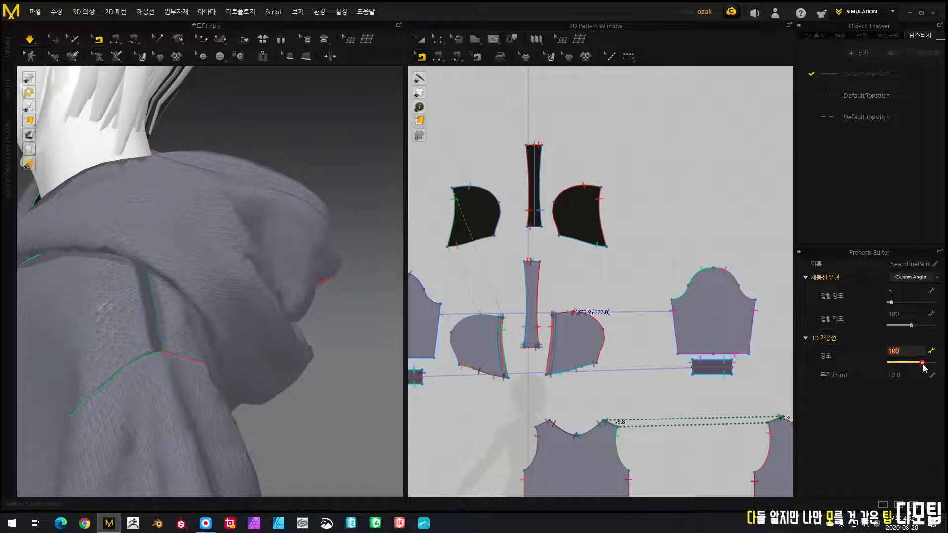
pyautogui.click(906, 374)
pyautogui.write('3')
pyautogui.click(854, 384)
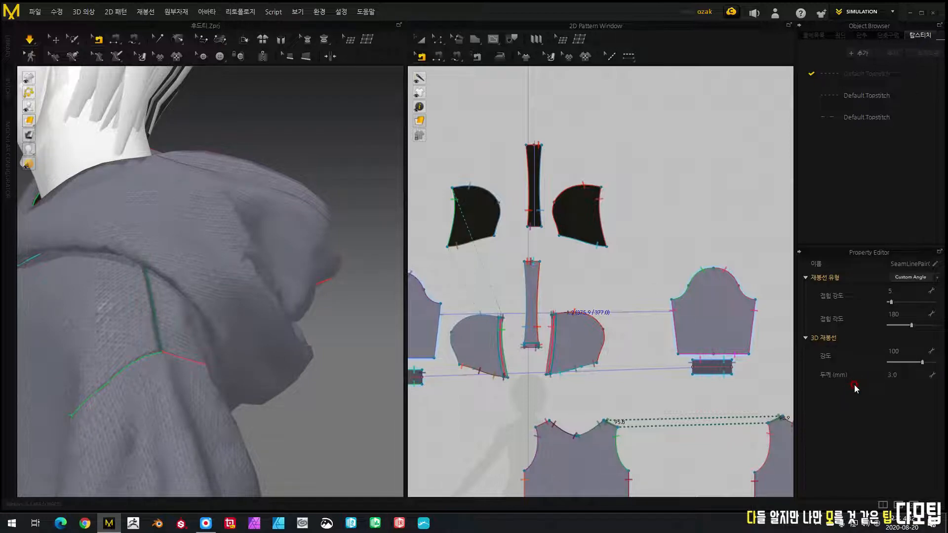
pyautogui.click(905, 347)
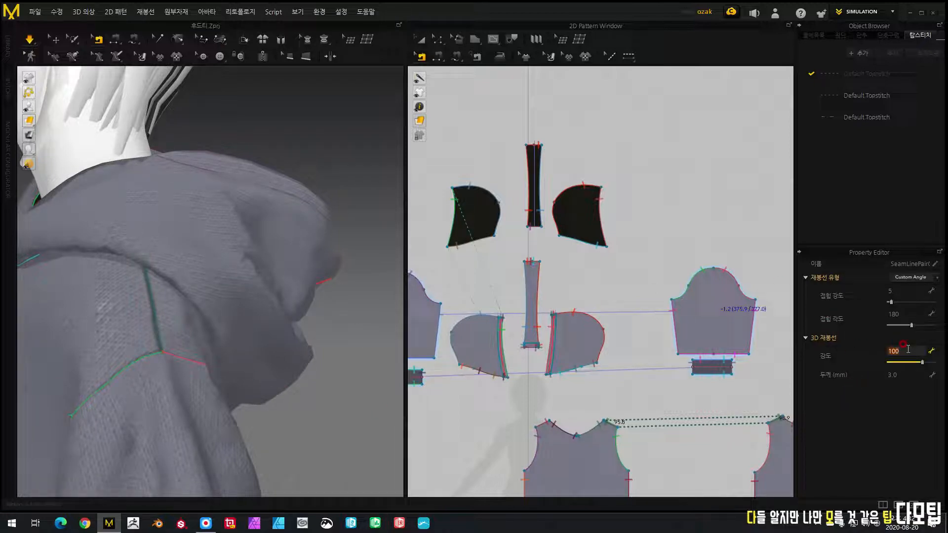
pyautogui.write('10')
pyautogui.press('Return')
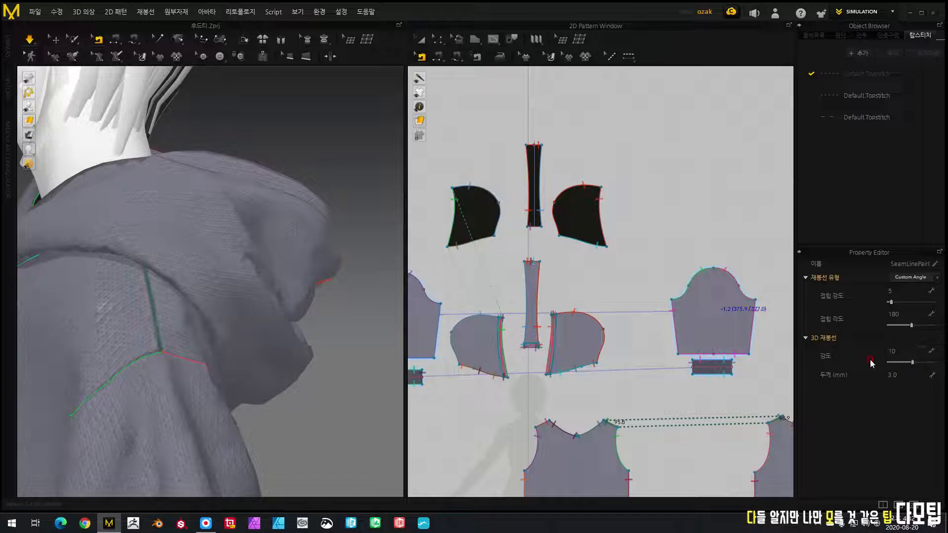
pyautogui.keyDown('ctrl'); pyautogui.moveTo(277, 349); pyautogui.dragTo(305, 418, button='right'); pyautogui.keyUp('ctrl')
pyautogui.click(280, 406)
pyautogui.moveTo(250, 350); pyautogui.dragTo(290, 342, button='right')
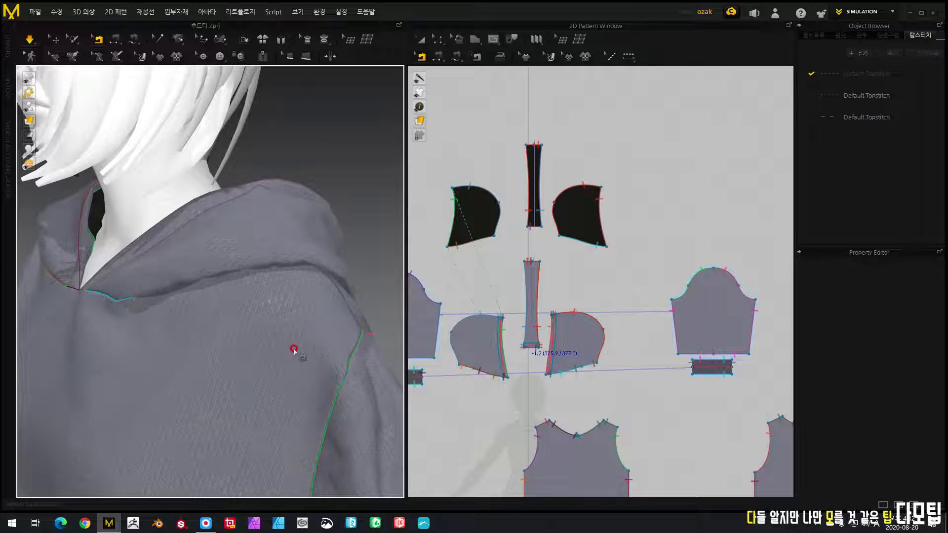
# Step: Draw a horizontal internal line about 503 mm long across the sleeve pattern, just below the armhole corners
pyautogui.scroll(-4, 290, 277)
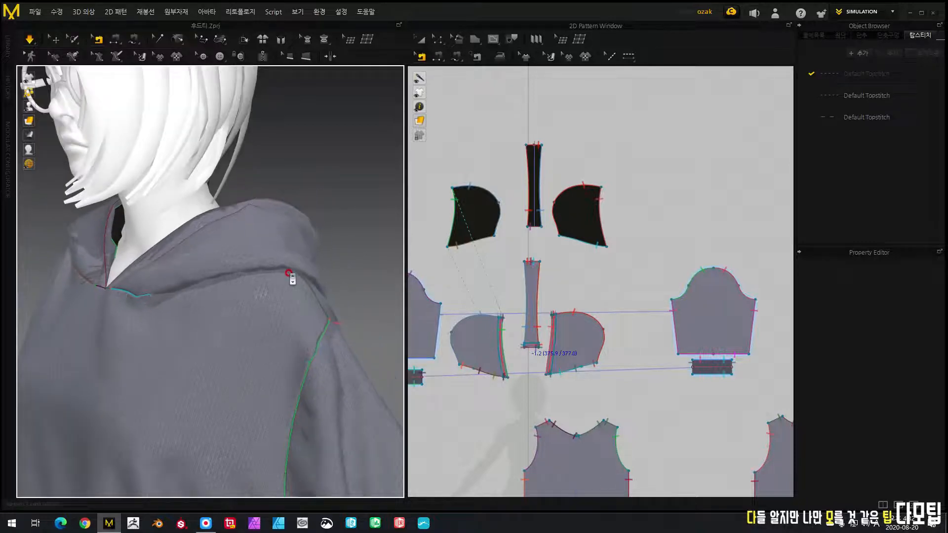
pyautogui.moveTo(298, 275); pyautogui.dragTo(260, 227, button='middle')
pyautogui.moveTo(260, 227); pyautogui.dragTo(323, 231, button='right')
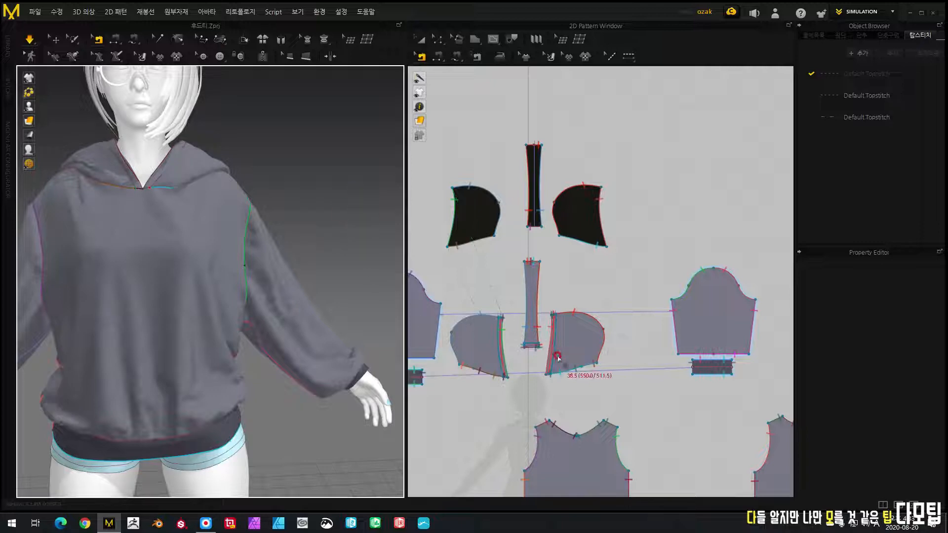
pyautogui.moveTo(558, 356); pyautogui.dragTo(542, 205, button='middle')
pyautogui.moveTo(565, 292); pyautogui.dragTo(416, 291, button='middle')
pyautogui.moveTo(540, 229); pyautogui.dragTo(554, 313, button='middle')
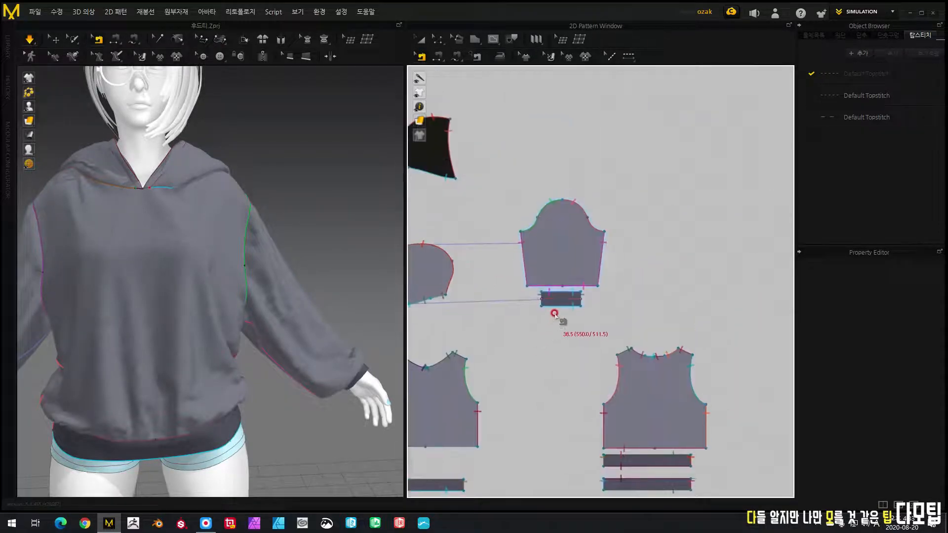
pyautogui.scroll(10, 558, 307)
pyautogui.scroll(-3, 557, 307)
pyautogui.scroll(-5, 558, 307)
pyautogui.moveTo(590, 284); pyautogui.dragTo(607, 434, button='middle')
pyautogui.scroll(-3, 582, 414)
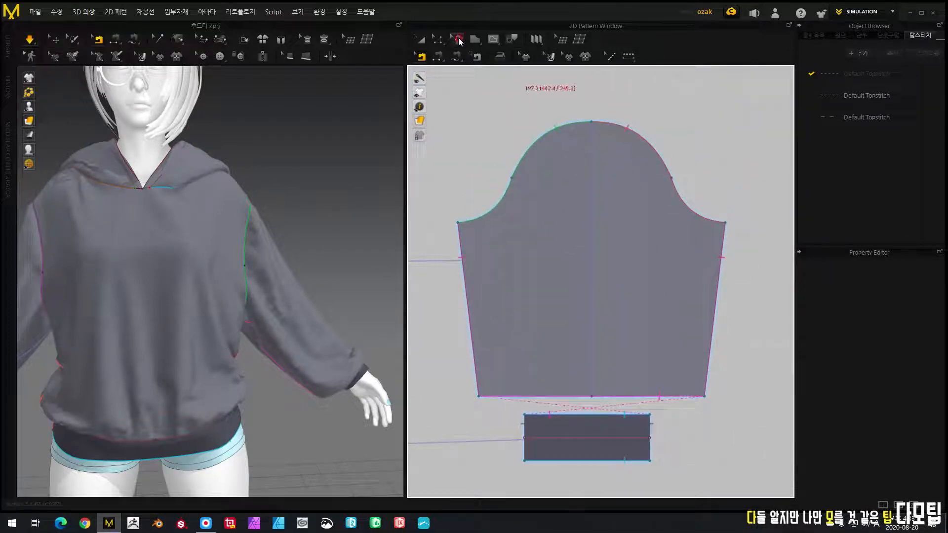
pyautogui.click(492, 39)
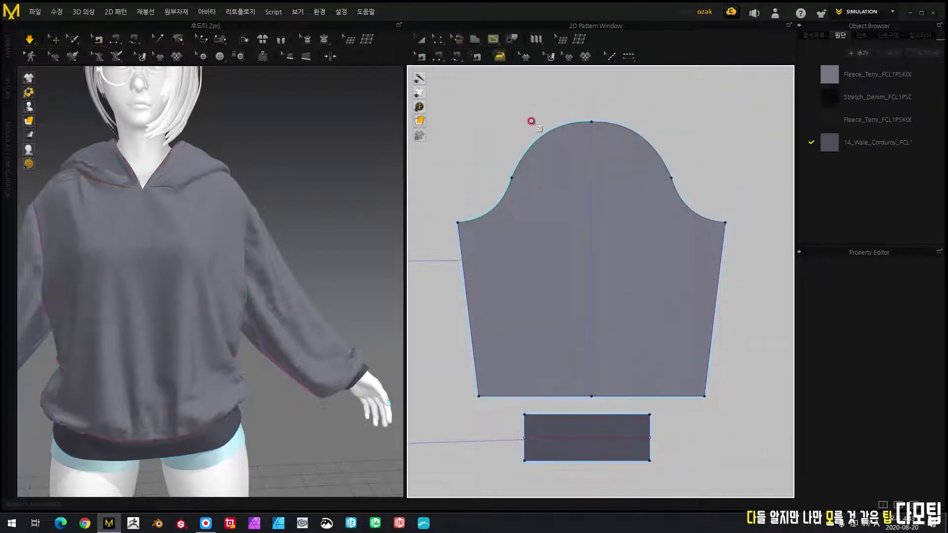
pyautogui.click(463, 269)
pyautogui.click(720, 269)
pyautogui.press('Return')
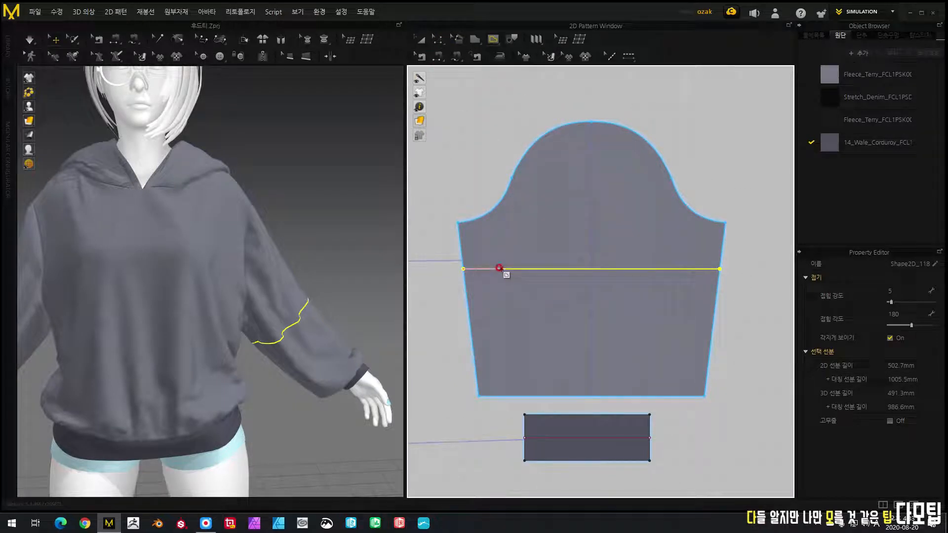
# Step: Set the sleeve internal line's fold strength to 100 and its fold angle to 0
pyautogui.click(438, 44)
pyautogui.click(501, 270)
pyautogui.click(904, 292)
pyautogui.write('300')
pyautogui.press('Return')
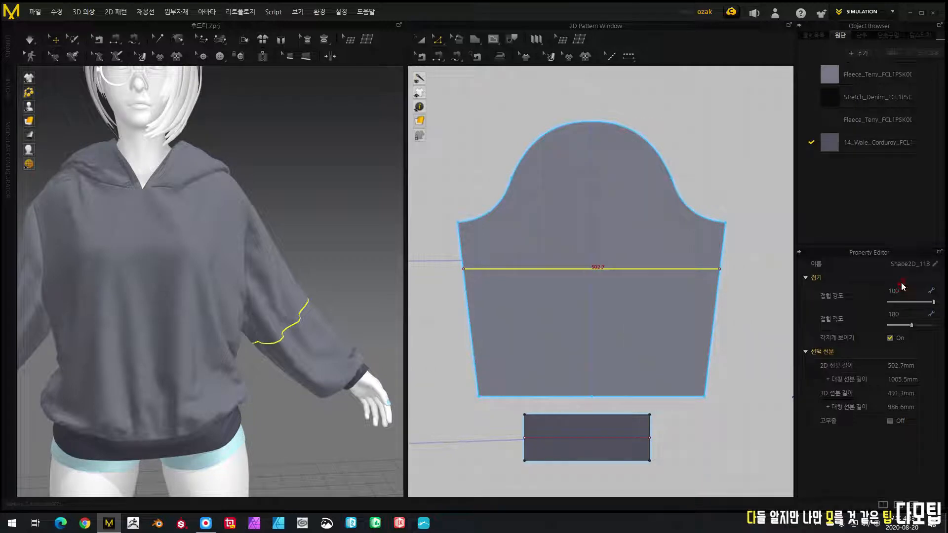
pyautogui.click(905, 314)
pyautogui.press('Return')
# Step: Simulate the garment and inspect the sleeve fold up close with the line deselected
pyautogui.click(28, 41)
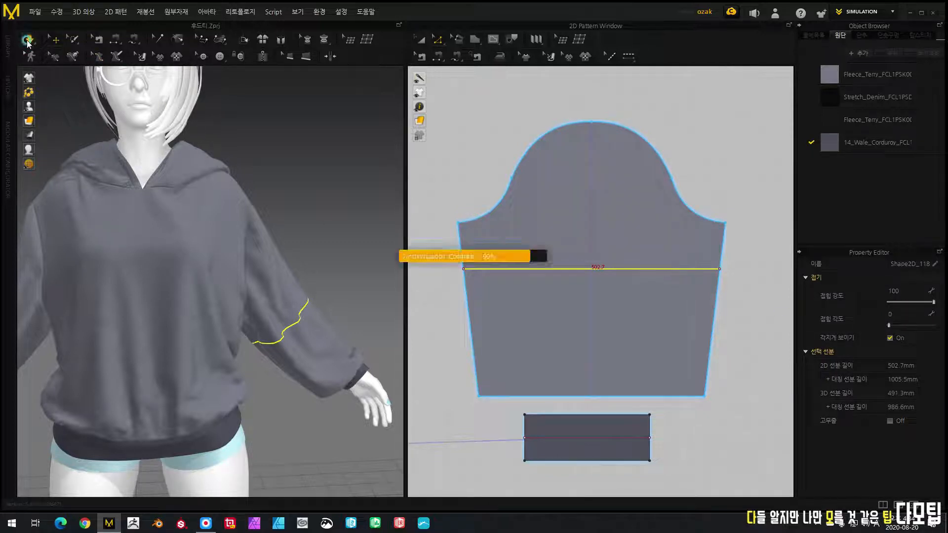
pyautogui.moveTo(357, 279); pyautogui.dragTo(341, 314, button='right')
pyautogui.scroll(3, 342, 315)
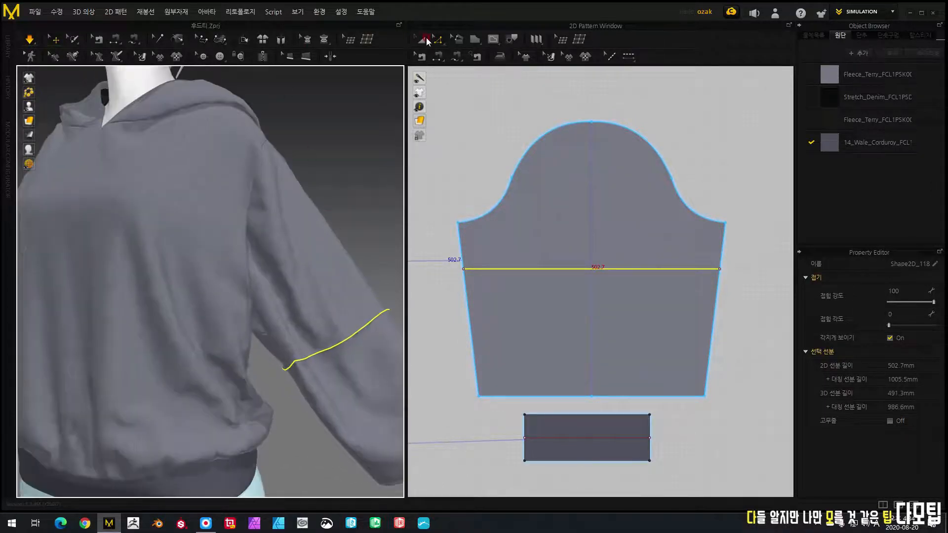
pyautogui.click(364, 241)
pyautogui.moveTo(377, 303); pyautogui.dragTo(317, 332, button='right')
pyautogui.scroll(3, 275, 383)
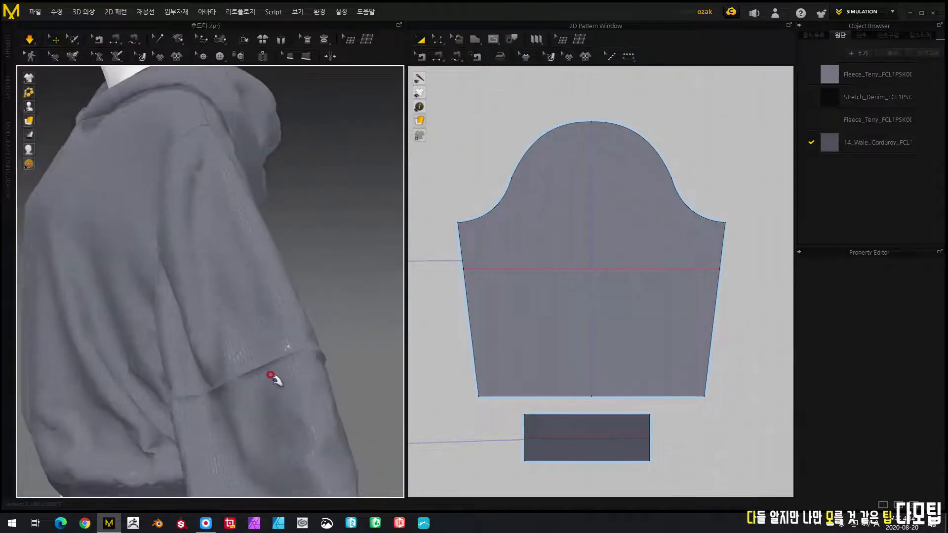
pyautogui.scroll(-4, 274, 380)
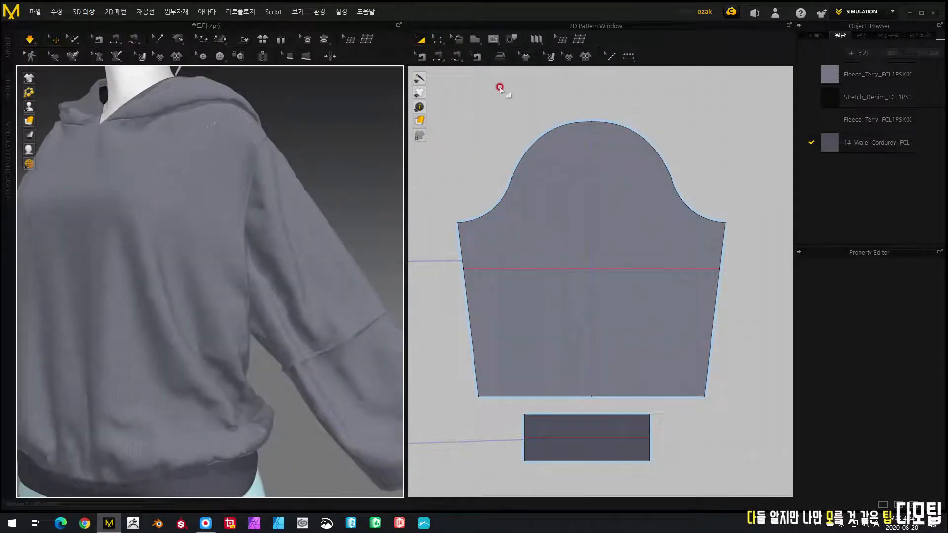
# Step: Set the sleeve internal line's fold angle to 360 and check the fold on the simulated sleeve
pyautogui.click(437, 40)
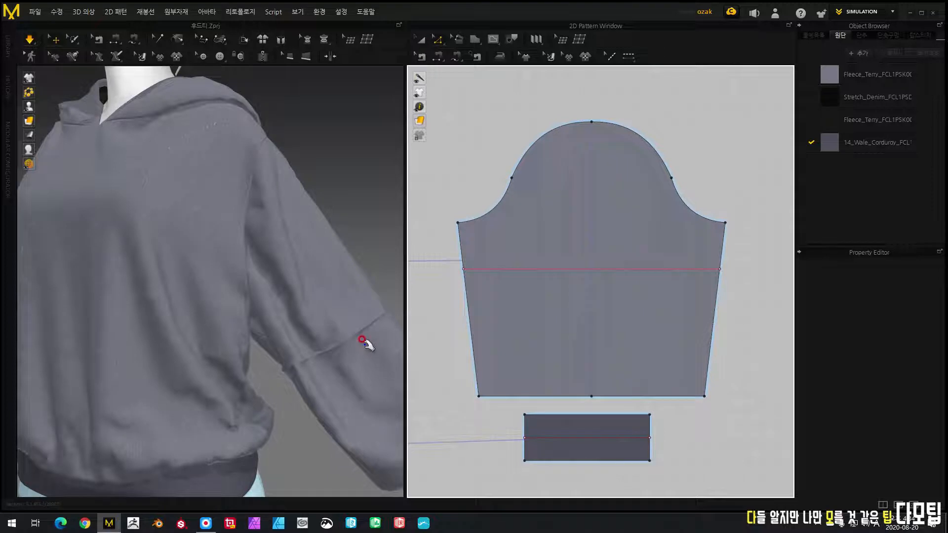
pyautogui.click(509, 270)
pyautogui.click(897, 314)
pyautogui.write('360')
pyautogui.press('Return')
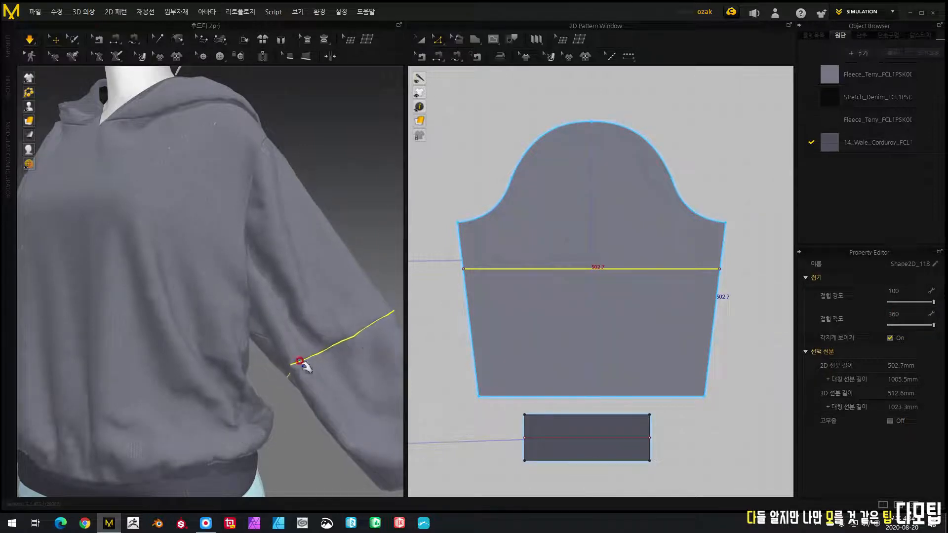
pyautogui.moveTo(355, 262)
pyautogui.mouseDown(button='right')
pyautogui.moveTo(306, 260)
pyautogui.moveTo(360, 254)
pyautogui.mouseUp(button='right')
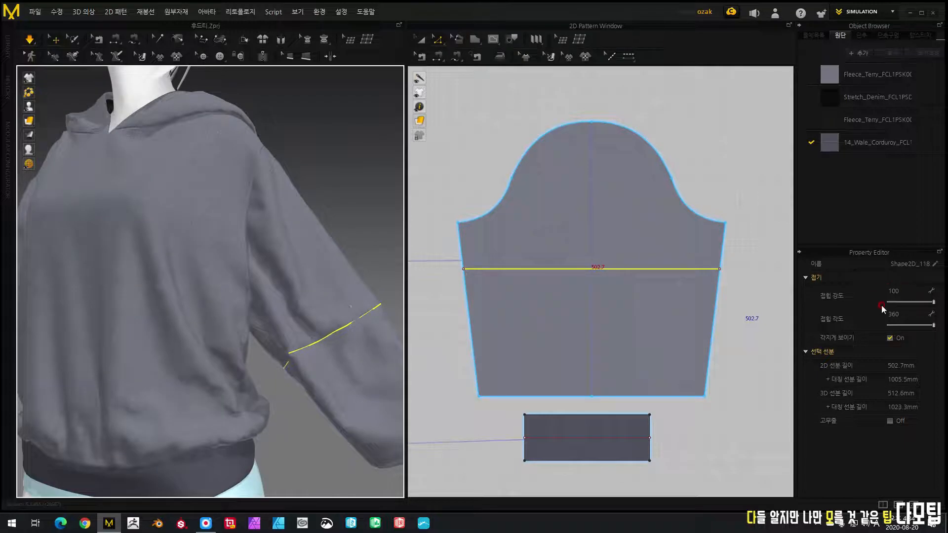
pyautogui.click(910, 313)
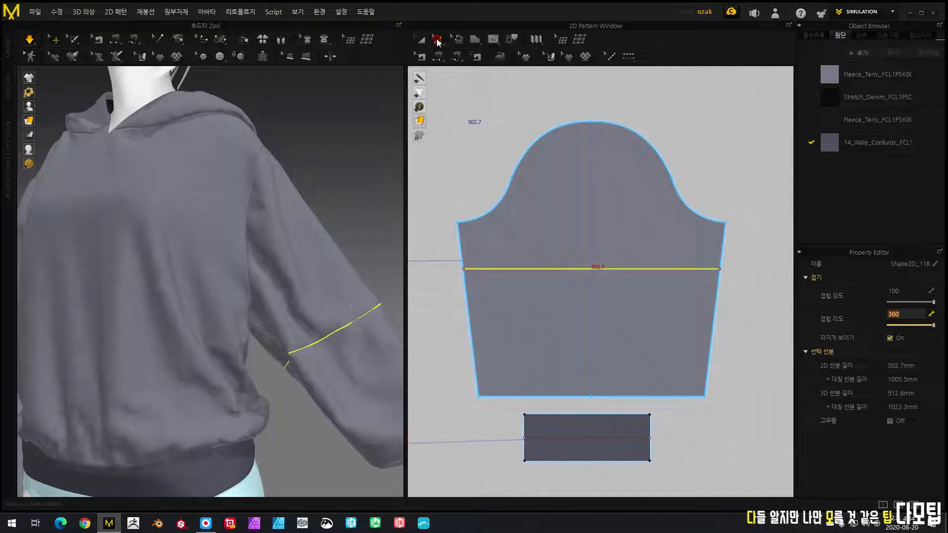
# Step: Draw three more horizontal internal lines below the first on the sleeve, about 498, 492 and 486 mm long
pyautogui.click(493, 39)
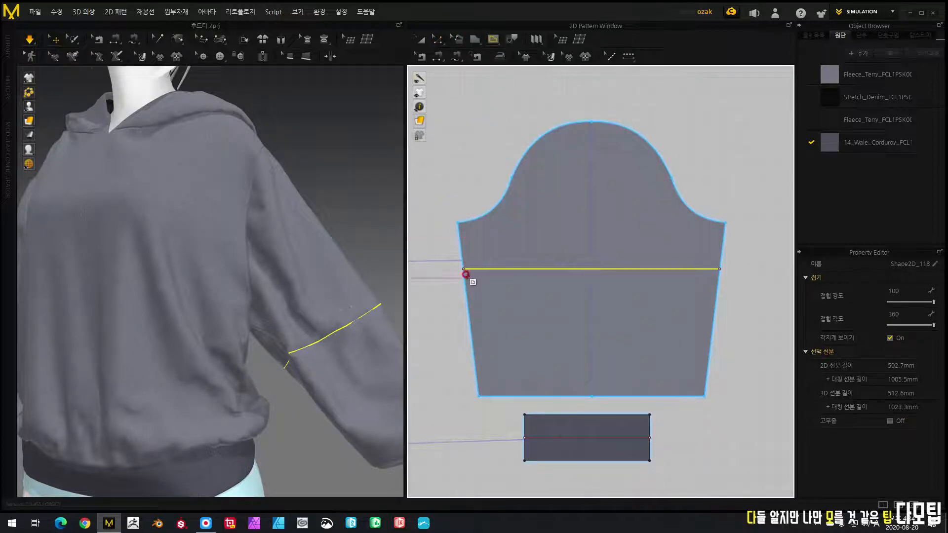
pyautogui.click(465, 279)
pyautogui.click(717, 280)
pyautogui.press('Return')
pyautogui.click(466, 292)
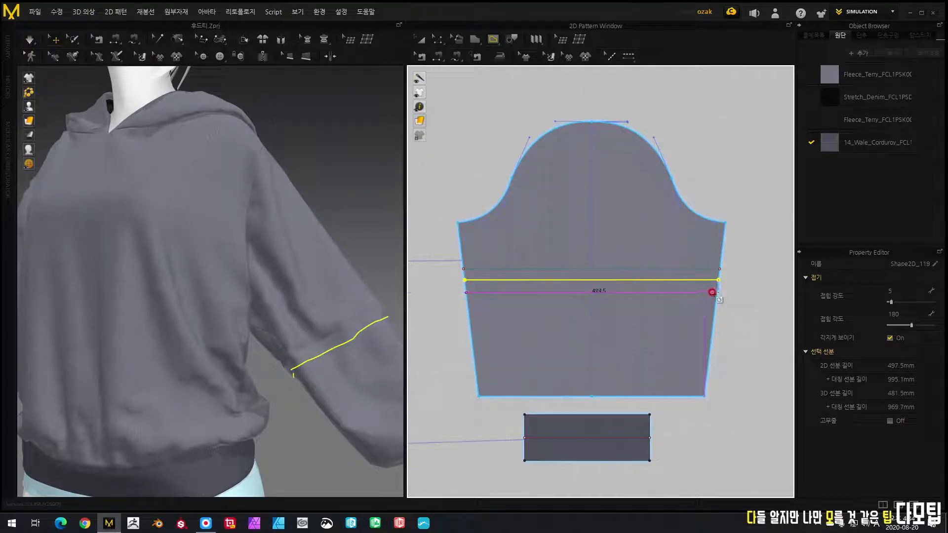
pyautogui.click(714, 292)
pyautogui.press('Return')
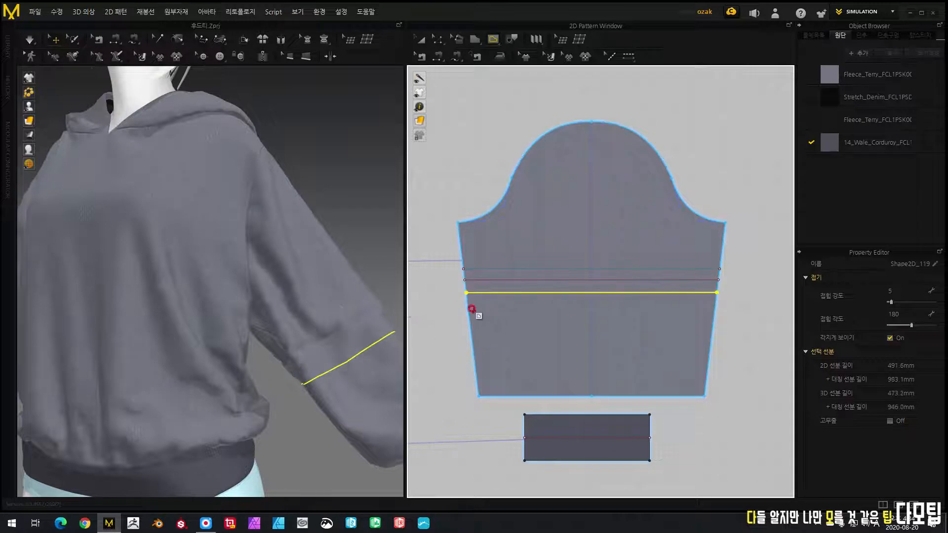
pyautogui.click(467, 305)
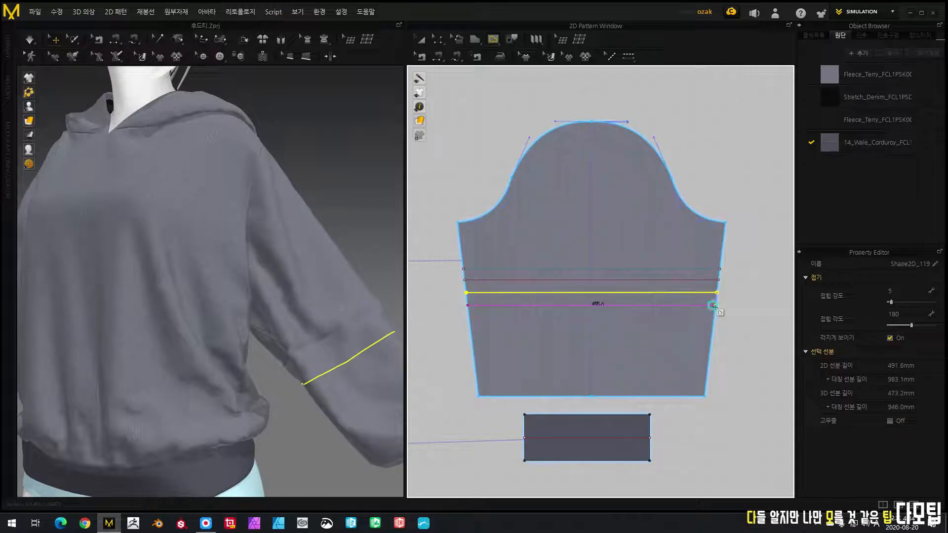
pyautogui.click(714, 305)
pyautogui.press('Return')
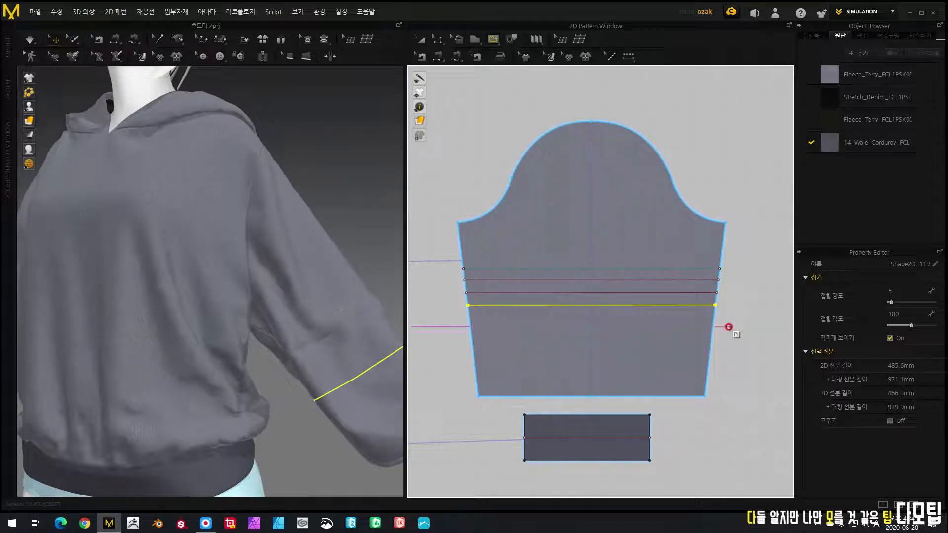
# Step: Set the second sleeve line's fold angle to 270 and change its fold strength
pyautogui.click(421, 42)
pyautogui.click(437, 39)
pyautogui.click(554, 280)
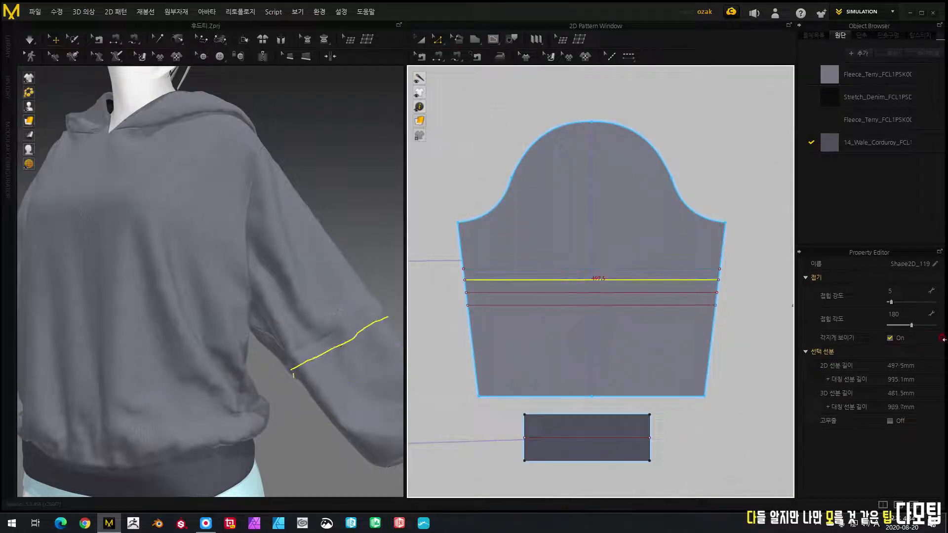
pyautogui.click(910, 314)
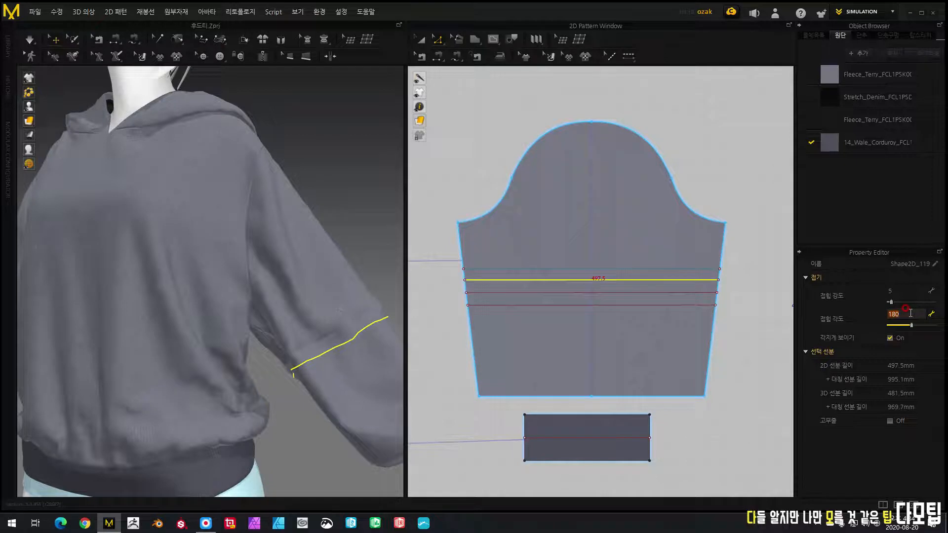
pyautogui.write('270')
pyautogui.press('Return')
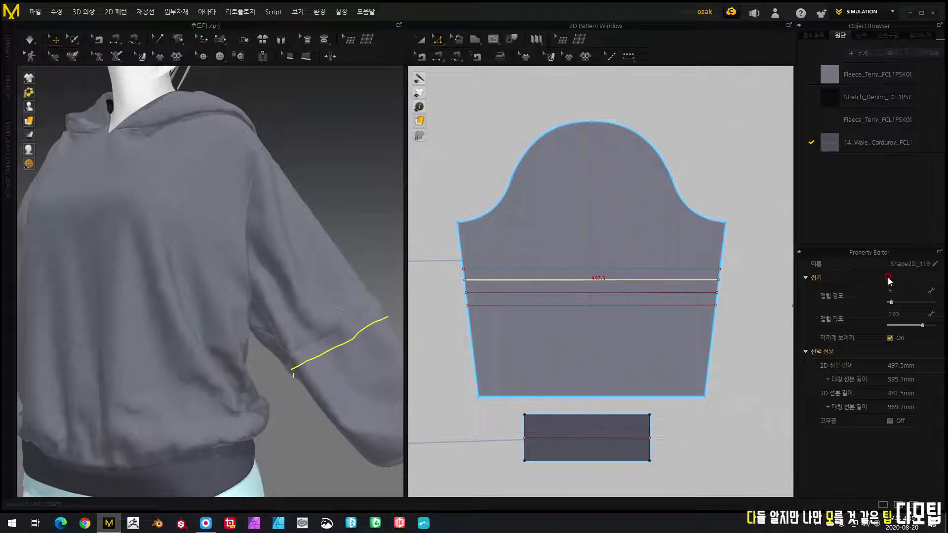
pyautogui.click(896, 294)
pyautogui.press('Return')
# Step: Set the third sleeve line's fold strength to 30 and its fold angle to 270
pyautogui.click(597, 292)
pyautogui.click(896, 289)
pyautogui.write('30')
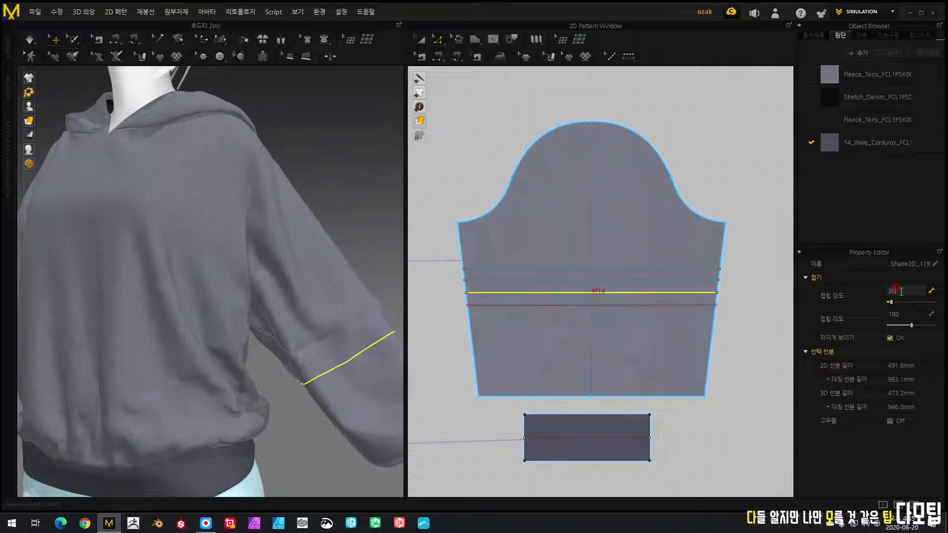
pyautogui.click(905, 314)
pyautogui.write('270')
pyautogui.press('Return')
# Step: Set the lowest sleeve line's fold strength to 30 and its fold angle to 270
pyautogui.click(588, 302)
pyautogui.click(588, 305)
pyautogui.click(903, 292)
pyautogui.press('Return')
pyautogui.click(904, 312)
pyautogui.write('270')
pyautogui.press('Return')
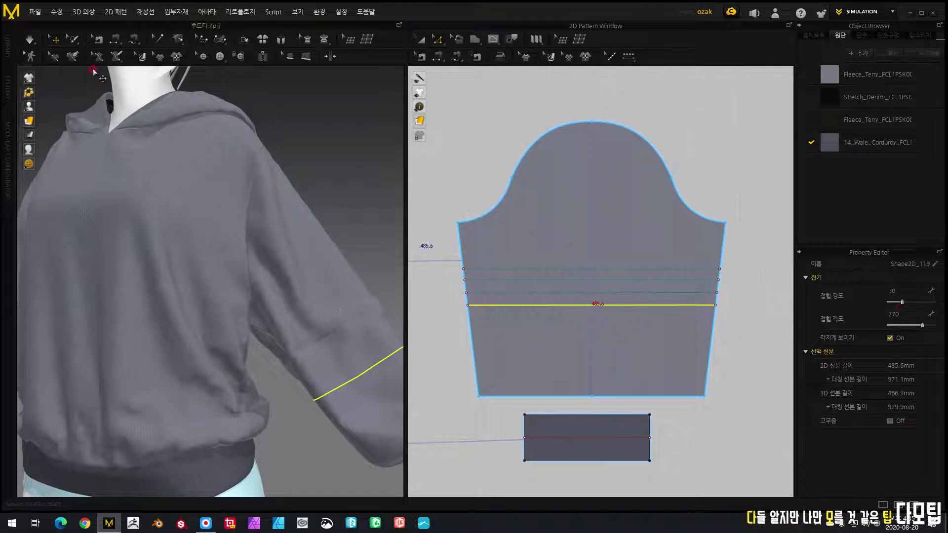
# Step: Simulate the garment and examine the sleeve's horizontal folds up close from the side and front
pyautogui.click(33, 38)
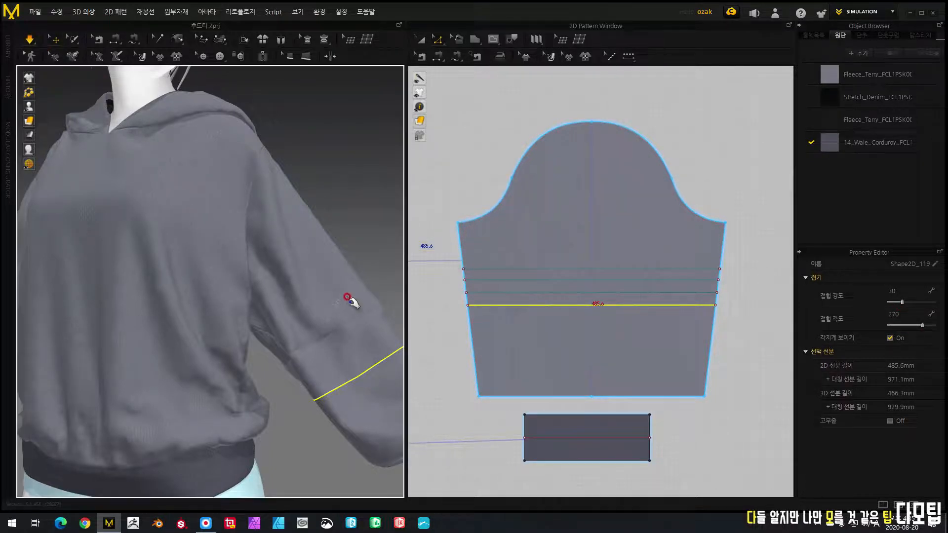
pyautogui.moveTo(370, 264); pyautogui.dragTo(332, 248, button='middle')
pyautogui.moveTo(335, 250); pyautogui.dragTo(298, 257, button='right')
pyautogui.scroll(4, 298, 257)
pyautogui.scroll(-2, 302, 255)
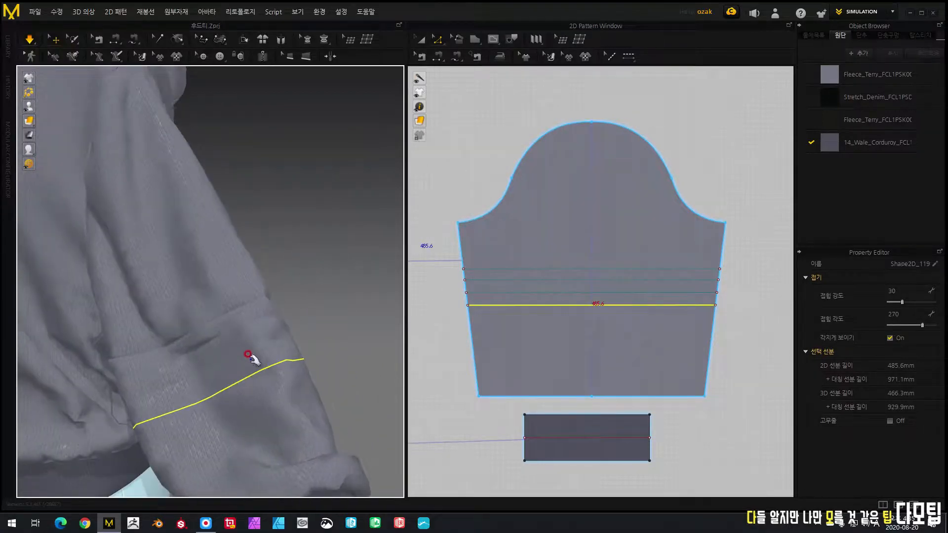
pyautogui.scroll(-4, 249, 355)
pyautogui.moveTo(250, 354); pyautogui.dragTo(430, 307, button='right')
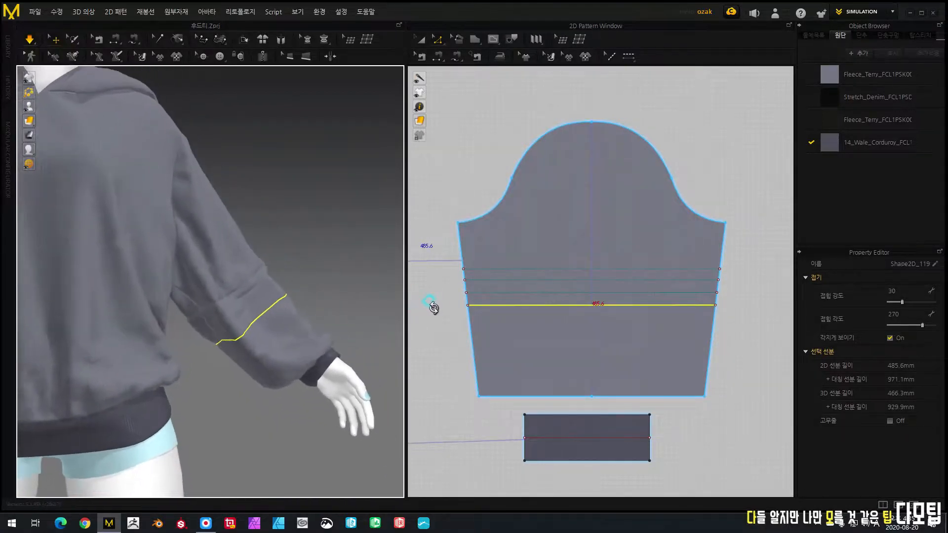
pyautogui.scroll(2, 329, 336)
pyautogui.scroll(-3, 359, 282)
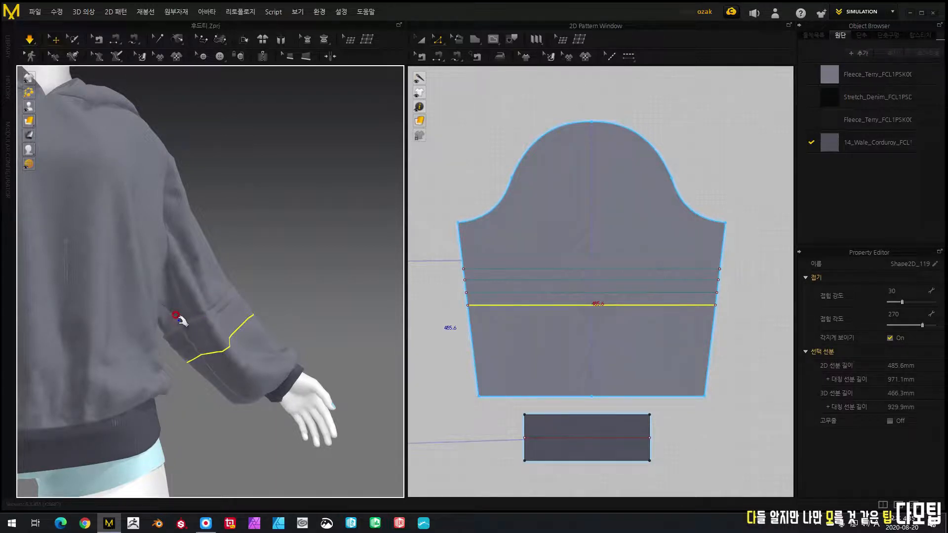
pyautogui.scroll(10, 290, 282)
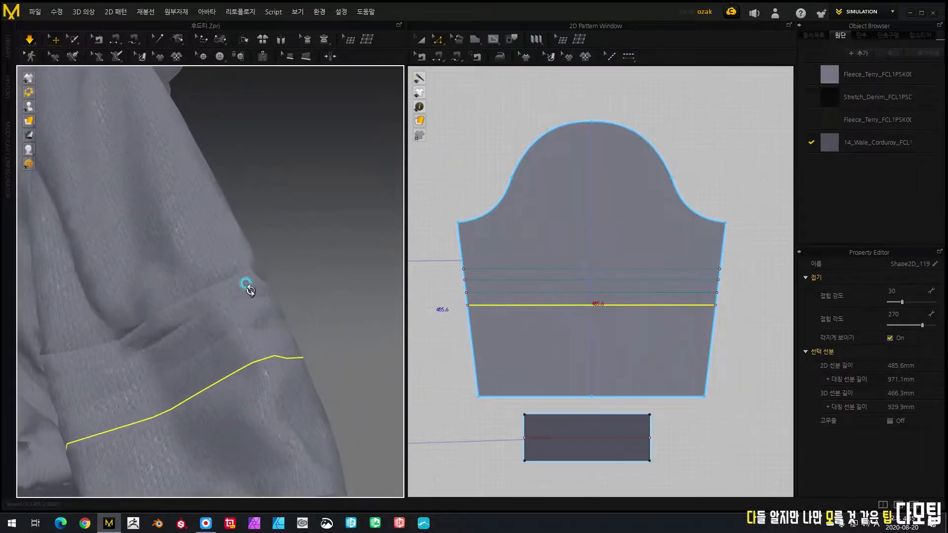
pyautogui.scroll(-5, 259, 296)
pyautogui.moveTo(292, 300); pyautogui.dragTo(309, 311, button='right')
pyautogui.scroll(3, 309, 311)
pyautogui.scroll(-3, 309, 311)
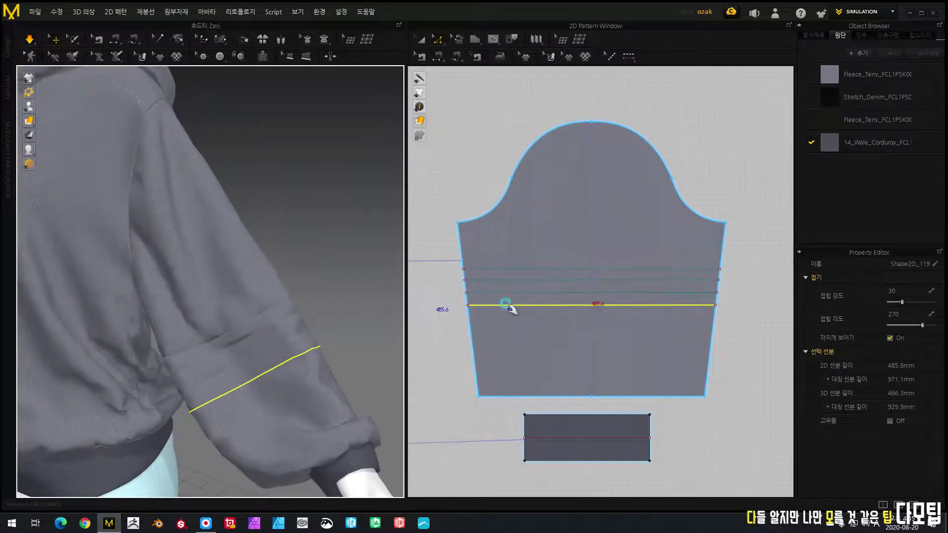
# Step: Set the fold strength of the three lower horizontal sleeve lines to 50
pyautogui.click(911, 291)
pyautogui.write('50')
pyautogui.press('Return')
pyautogui.click(670, 293)
pyautogui.click(907, 290)
pyautogui.press('Return')
pyautogui.click(604, 280)
pyautogui.click(908, 292)
pyautogui.write('50')
pyautogui.press('Return')
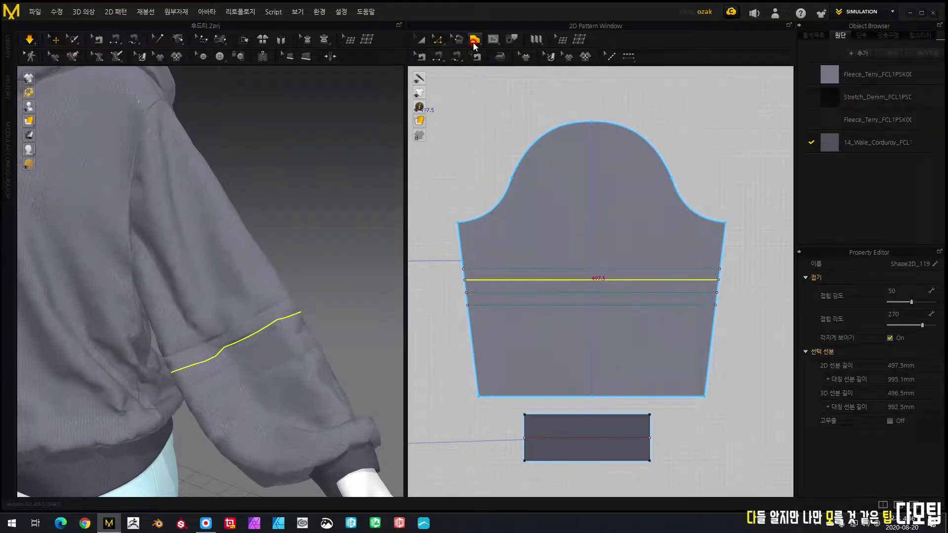
# Step: Draw three parallel vertical internal lines from the sleeve cap to the hem, one at the centre and one on either side
pyautogui.click(493, 39)
pyautogui.click(591, 120)
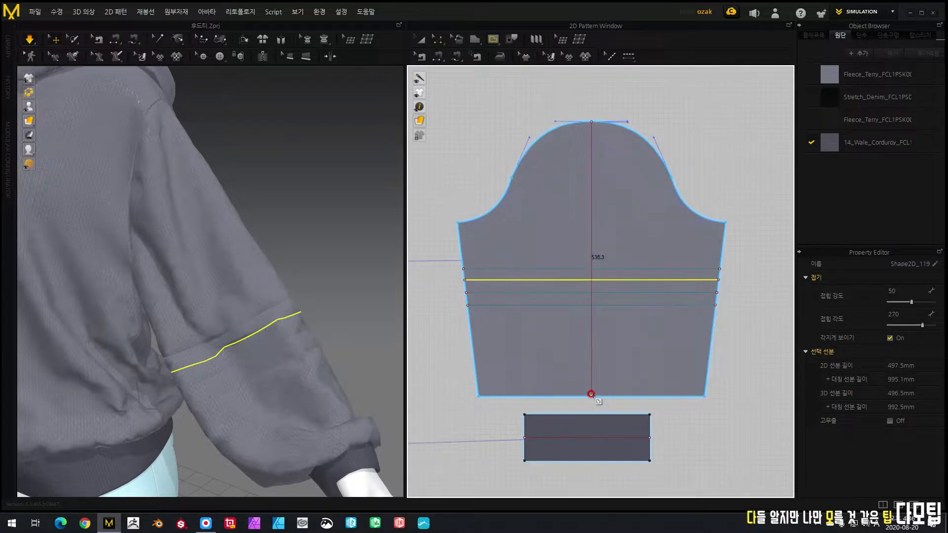
pyautogui.click(591, 393)
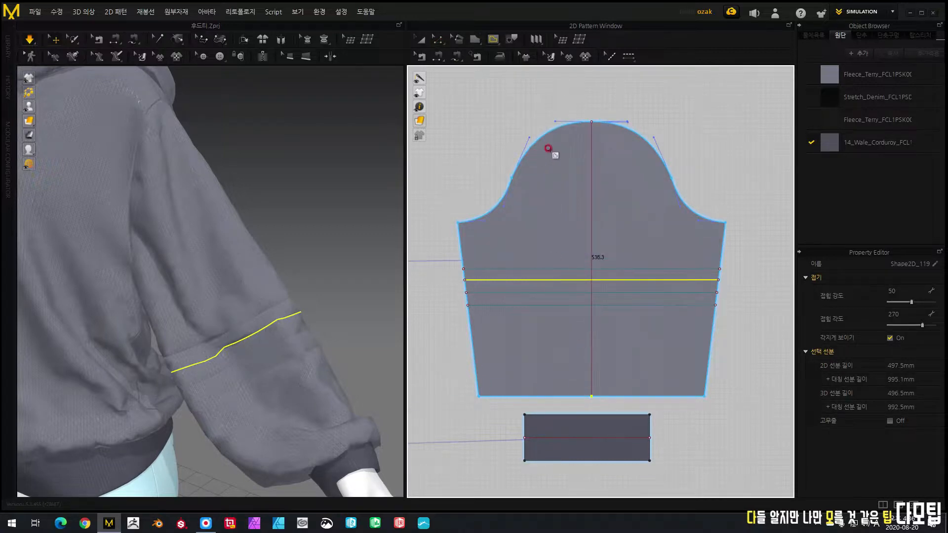
pyautogui.click(576, 122)
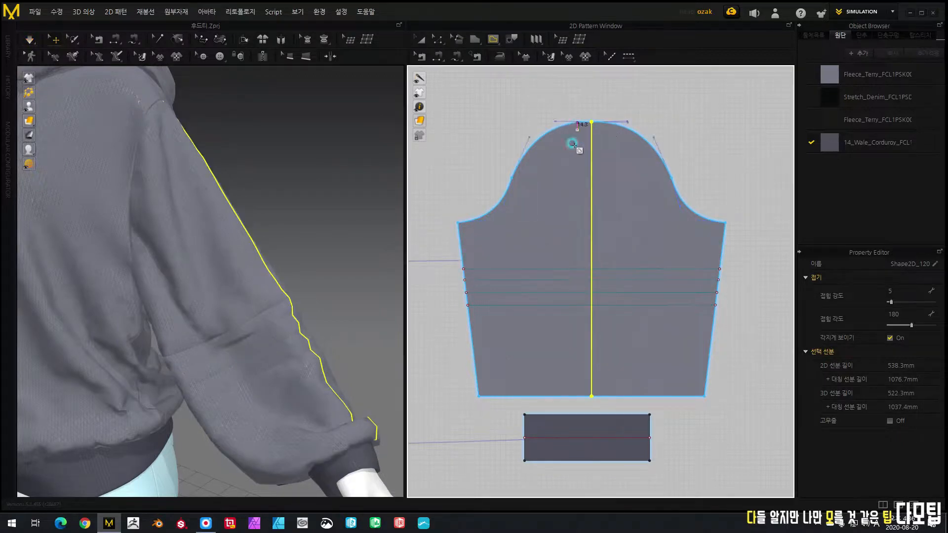
pyautogui.click(573, 393)
pyautogui.click(607, 122)
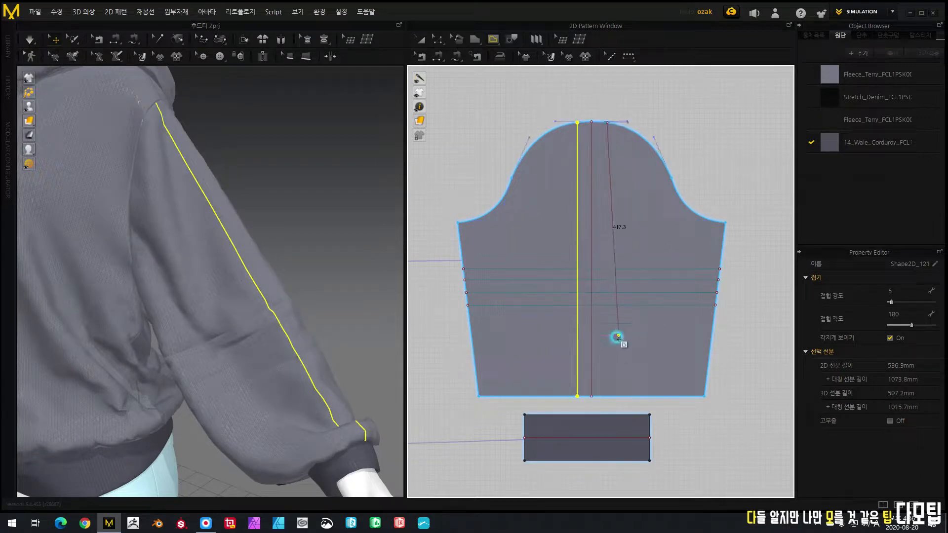
pyautogui.click(606, 394)
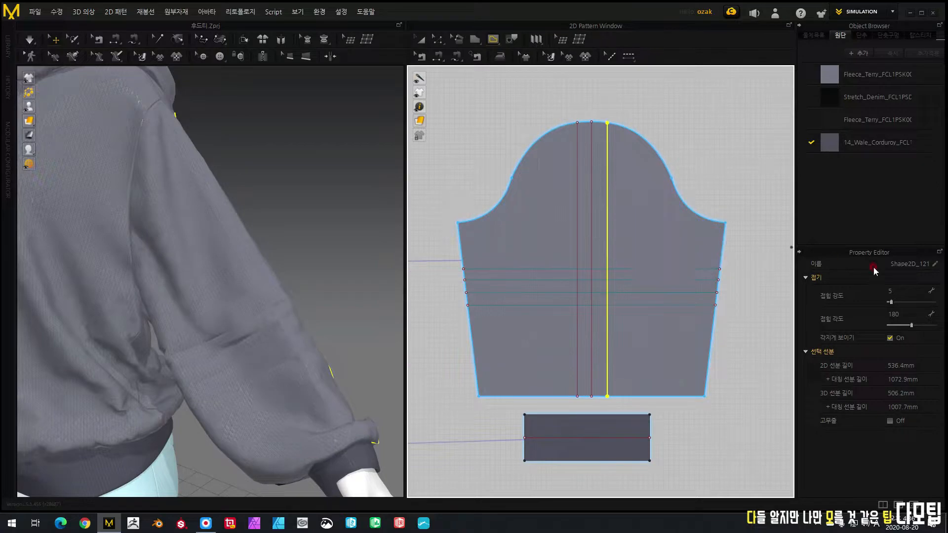
# Step: Set the fold strength of all three vertical sleeve lines to 50
pyautogui.click(437, 39)
pyautogui.keyDown('shift'); pyautogui.click(591, 163); pyautogui.keyUp('shift')
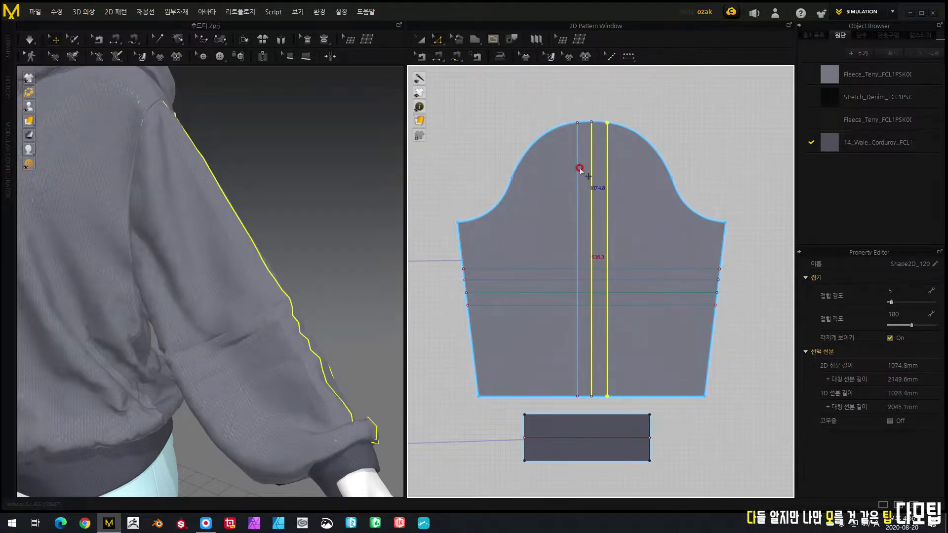
pyautogui.keyDown('shift'); pyautogui.click(576, 170); pyautogui.keyUp('shift')
pyautogui.click(906, 290)
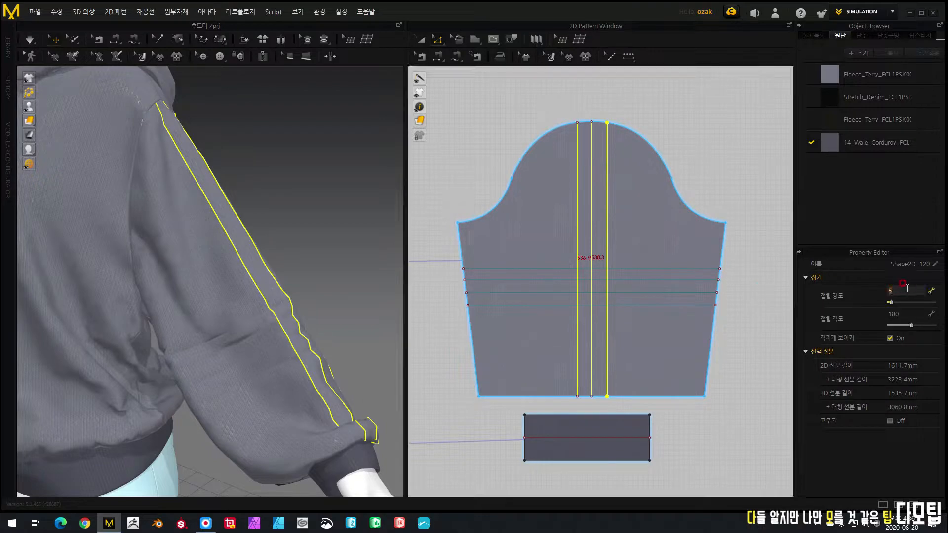
pyautogui.write('50')
pyautogui.press('Return')
pyautogui.click(910, 312)
pyautogui.moveTo(912, 302); pyautogui.dragTo(886, 309)
pyautogui.click(895, 291)
pyautogui.write('50')
pyautogui.press('Return')
# Step: Set the fold angle of the three vertical sleeve lines to 270
pyautogui.click(910, 312)
pyautogui.write('270')
pyautogui.press('Return')
# Step: Simulate the garment and examine the sleeve's vertical and horizontal folds up close from several angles
pyautogui.click(30, 39)
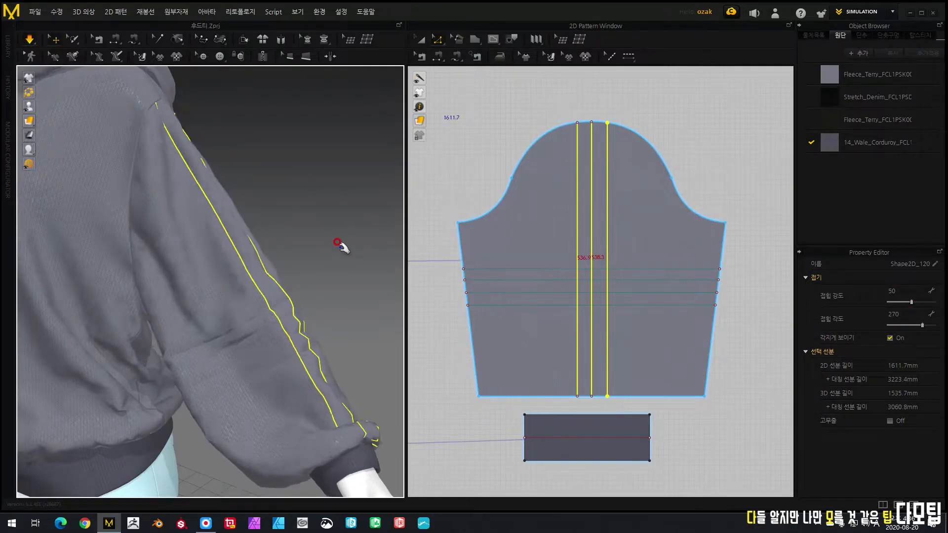
pyautogui.moveTo(349, 256); pyautogui.dragTo(328, 258, button='right')
pyautogui.scroll(2, 328, 258)
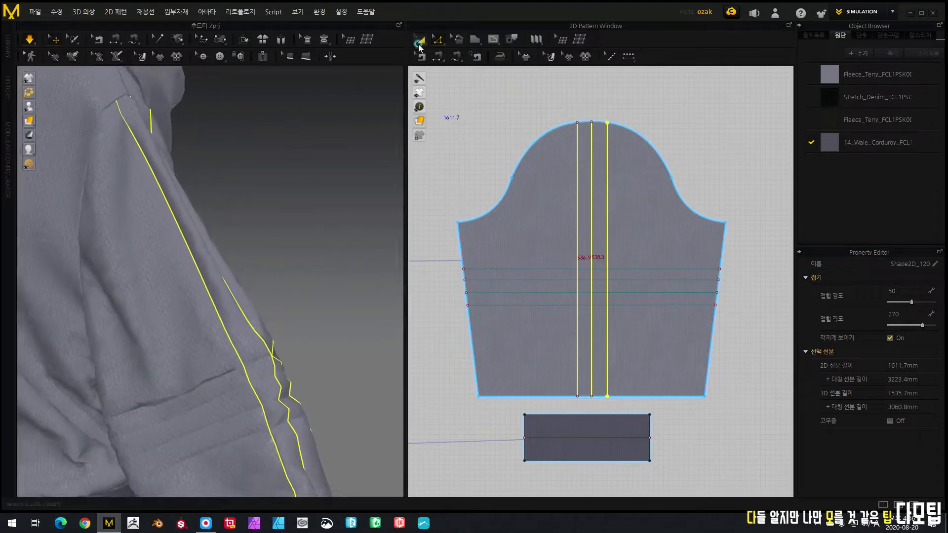
pyautogui.click(339, 231)
pyautogui.moveTo(339, 232); pyautogui.dragTo(148, 276, button='right')
pyautogui.scroll(-4, 281, 275)
pyautogui.moveTo(165, 365); pyautogui.dragTo(299, 367, button='right')
pyautogui.moveTo(222, 348); pyautogui.dragTo(303, 345, button='right')
pyautogui.scroll(6, 267, 360)
pyautogui.moveTo(275, 279); pyautogui.dragTo(332, 289, button='right')
# Step: Examine the whole hoodie on the avatar from the front and at an angle to compare the sleeves
pyautogui.scroll(-5, 332, 290)
pyautogui.scroll(-4, 296, 264)
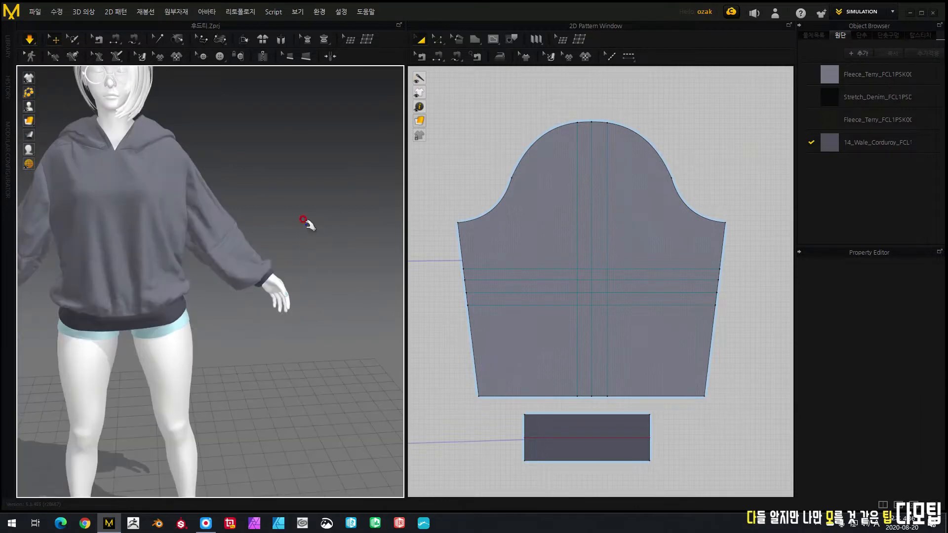
pyautogui.moveTo(309, 221); pyautogui.dragTo(393, 250, button='right')
pyautogui.moveTo(126, 324)
pyautogui.mouseDown(button='right')
pyautogui.moveTo(207, 322)
pyautogui.moveTo(127, 321)
pyautogui.mouseUp(button='right')
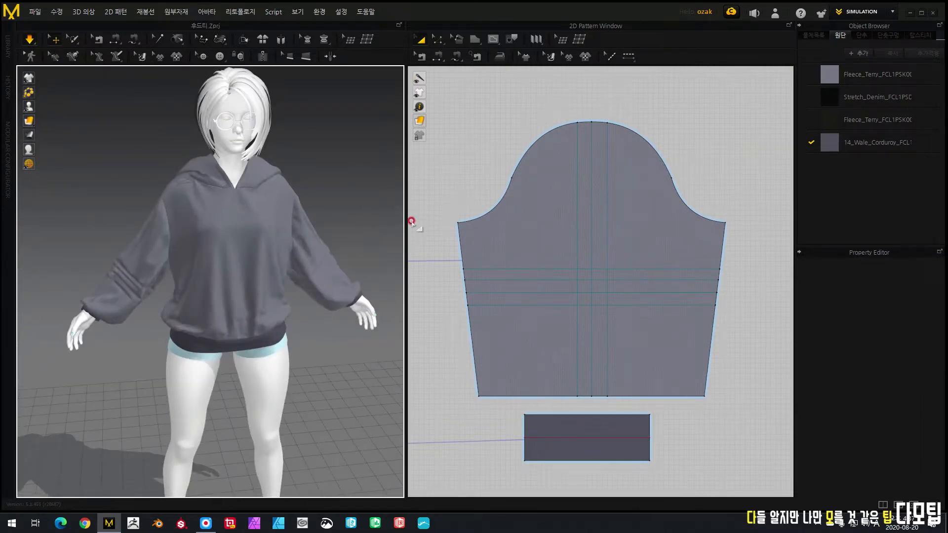
pyautogui.click(506, 255)
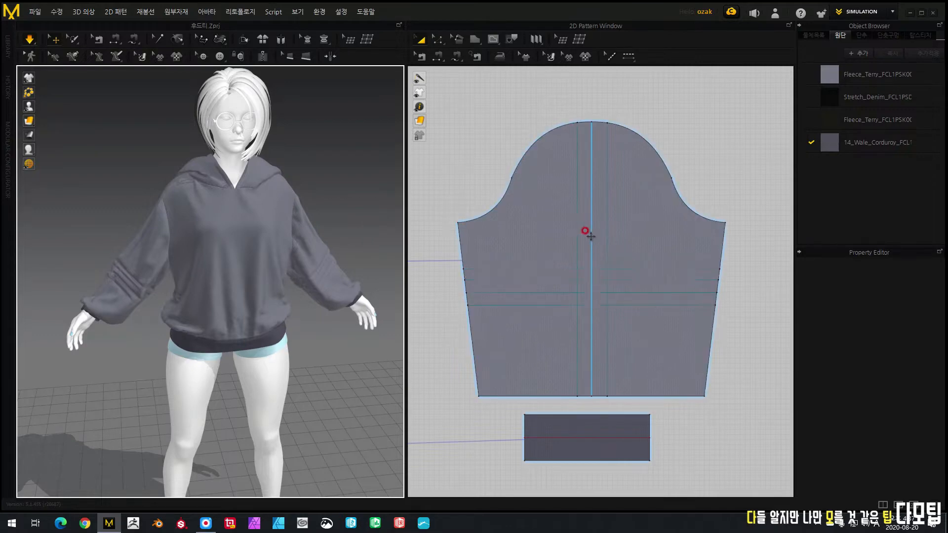
pyautogui.moveTo(346, 185); pyautogui.dragTo(295, 193, button='right')
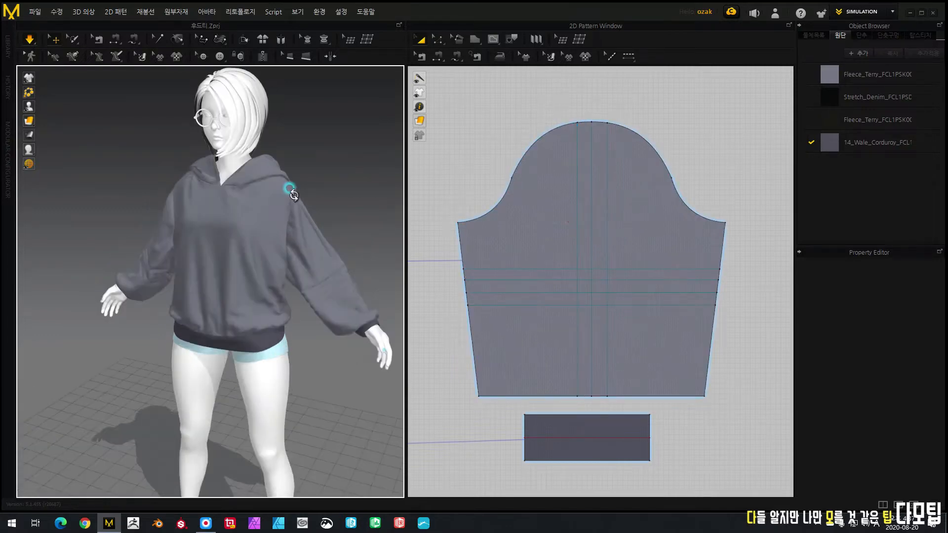